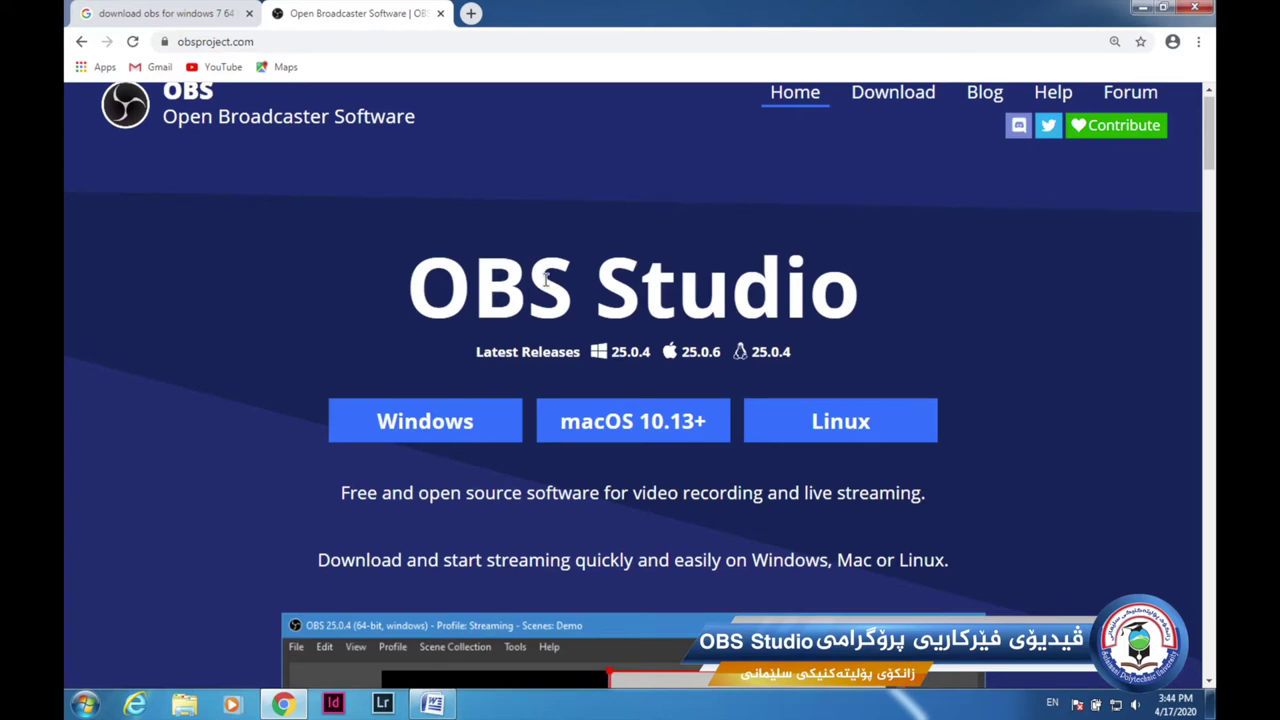
# - Minimize the browser and check the Windows system type in the computer's properties, closing the properties window when done
pyautogui.moveTo(412, 288); pyautogui.dragTo(860, 300)
pyautogui.click(621, 304)
pyautogui.click(1143, 8)
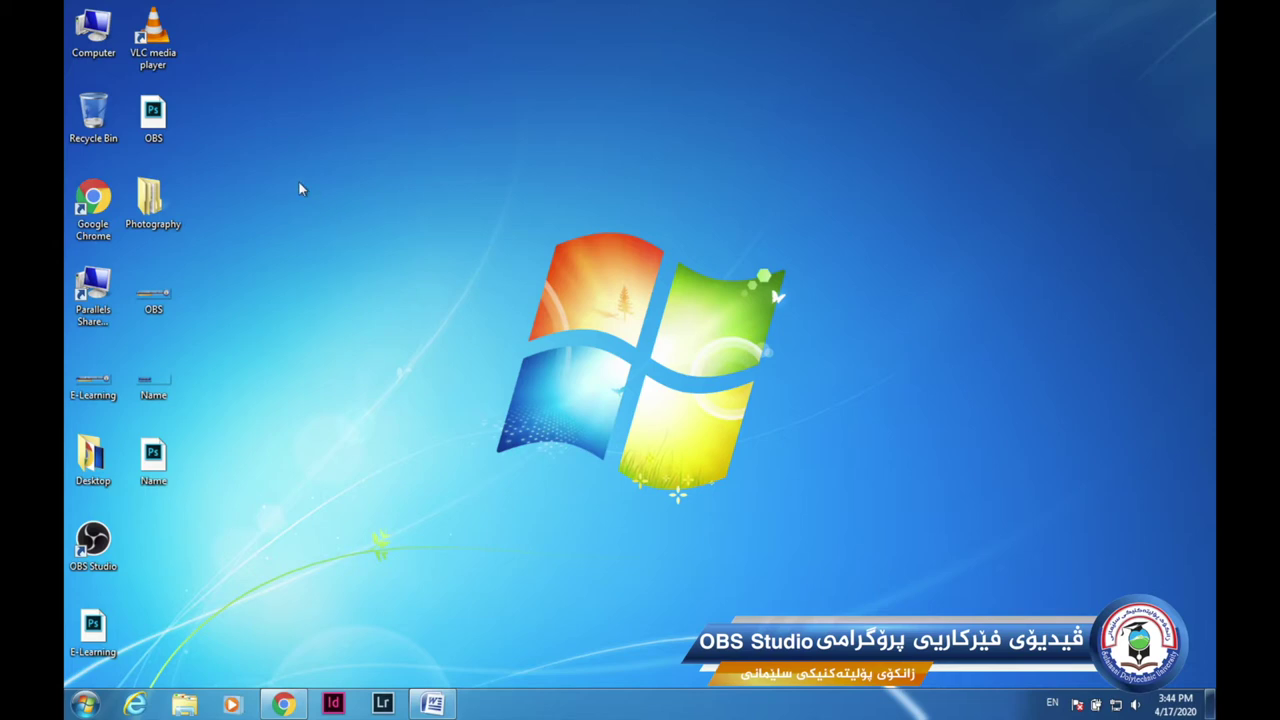
pyautogui.rightClick(95, 37)
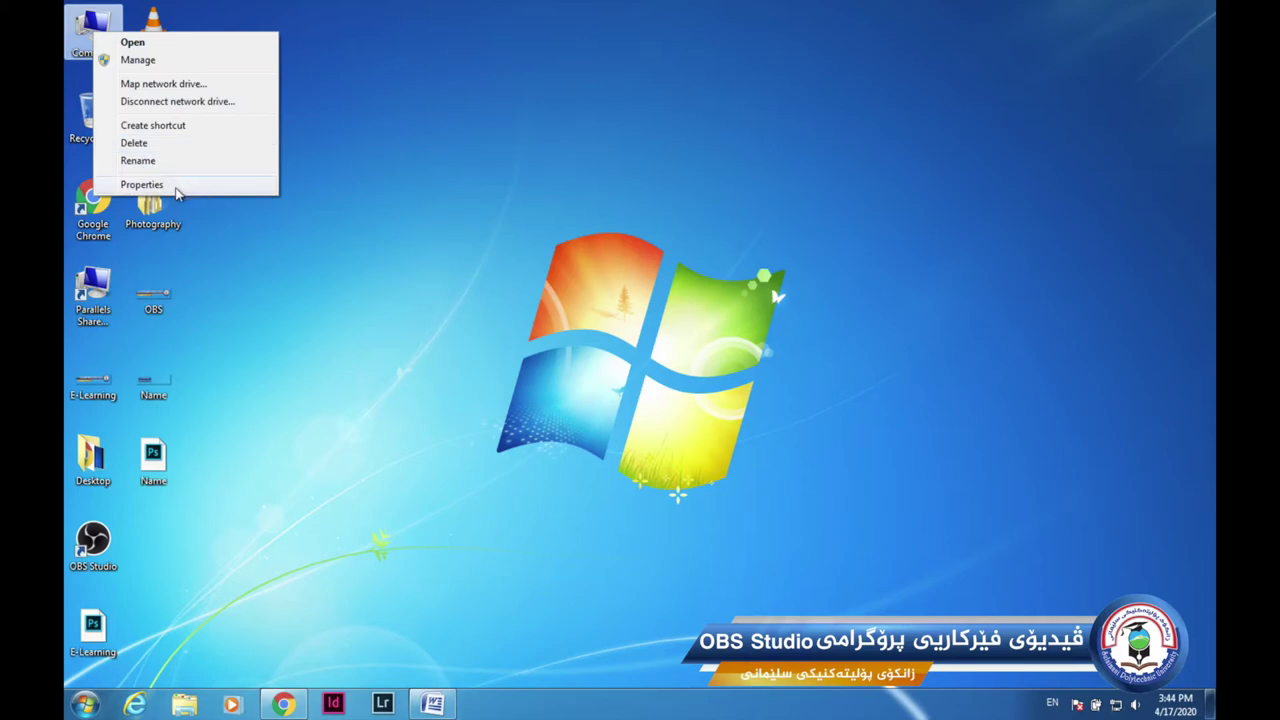
pyautogui.click(142, 185)
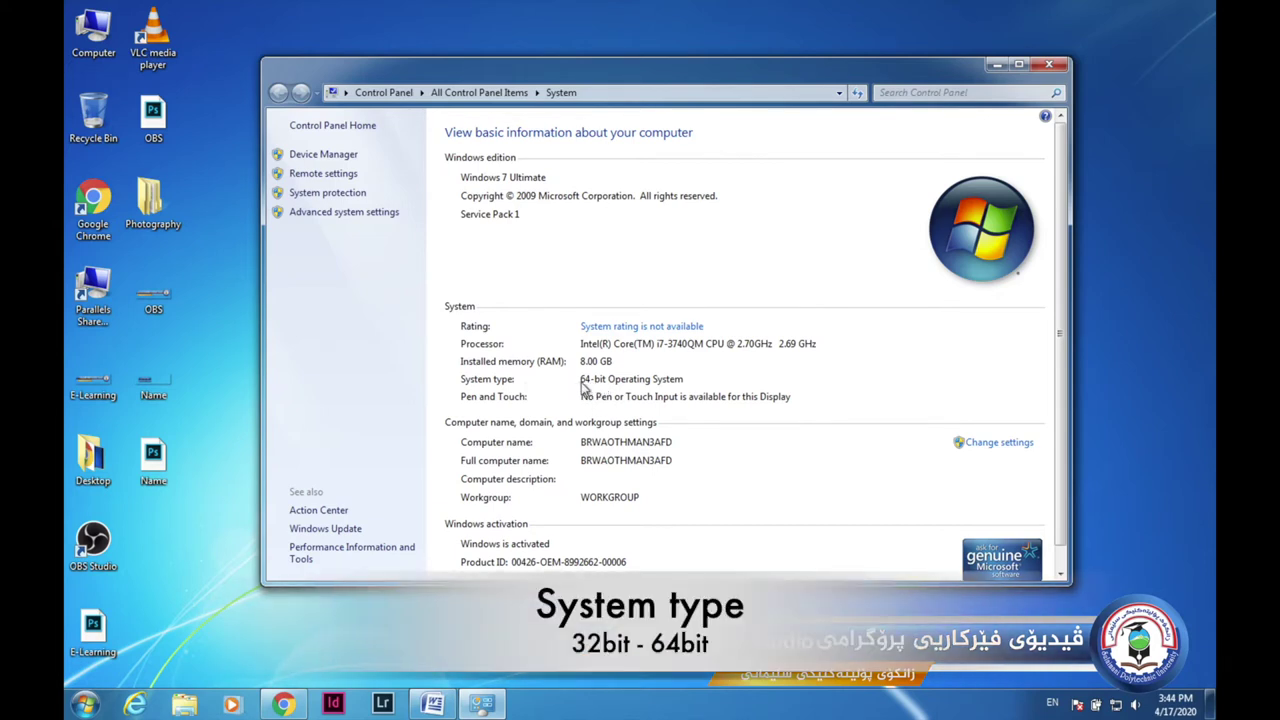
pyautogui.click(1050, 66)
# - Return to the browser and highlight the obsproject.com address of the OBS Studio site
pyautogui.click(284, 705)
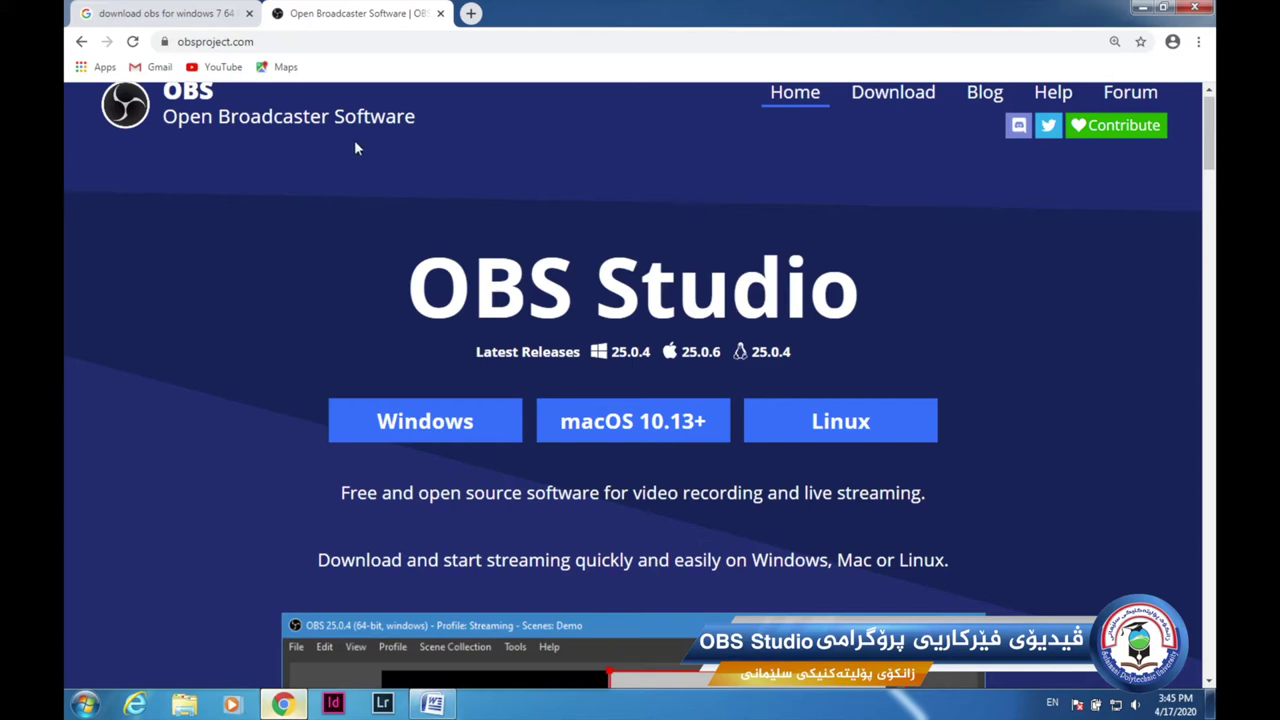
pyautogui.click(287, 43)
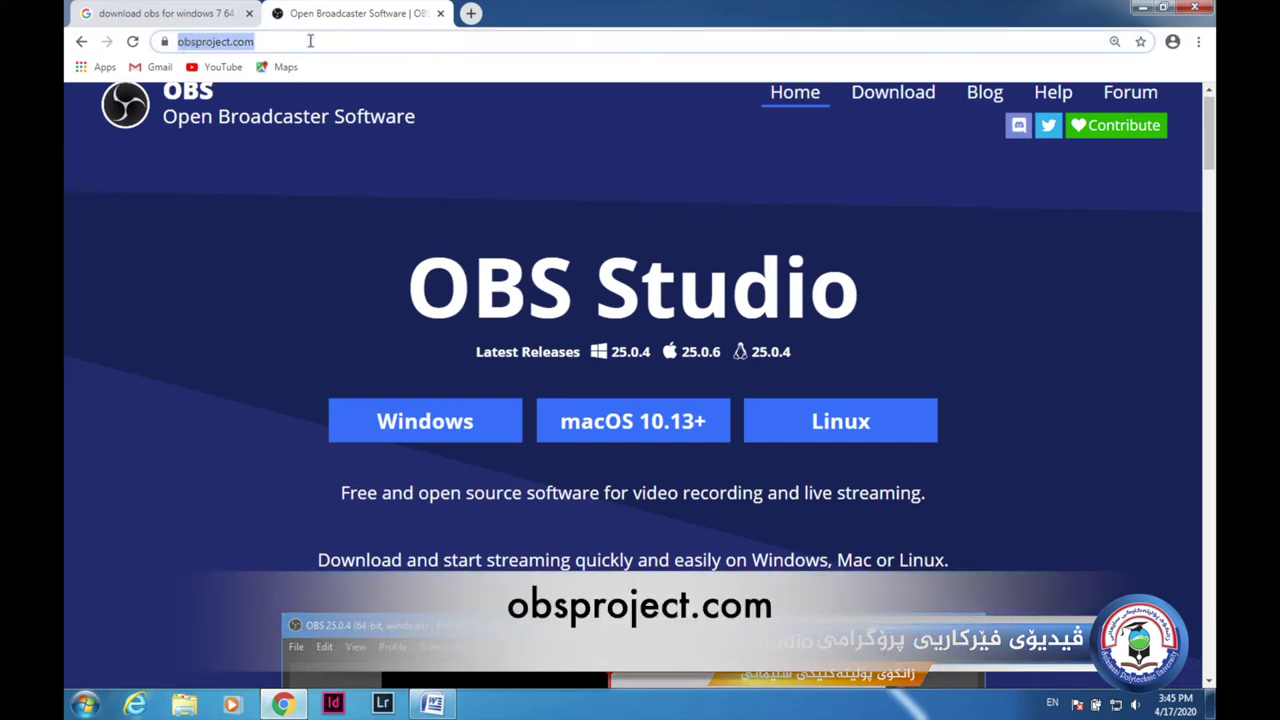
pyautogui.click(257, 314)
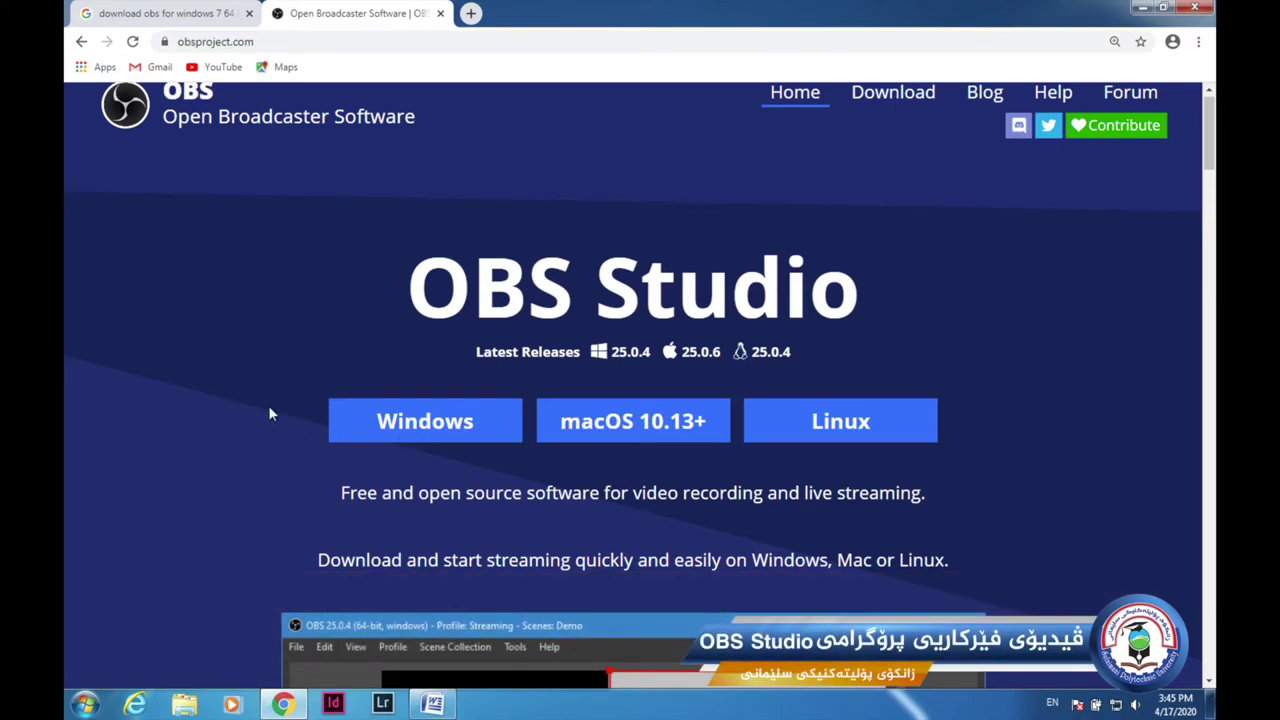
# - Review the Google search query "download obs for windows 7 64 bit" and look through its results
pyautogui.click(162, 14)
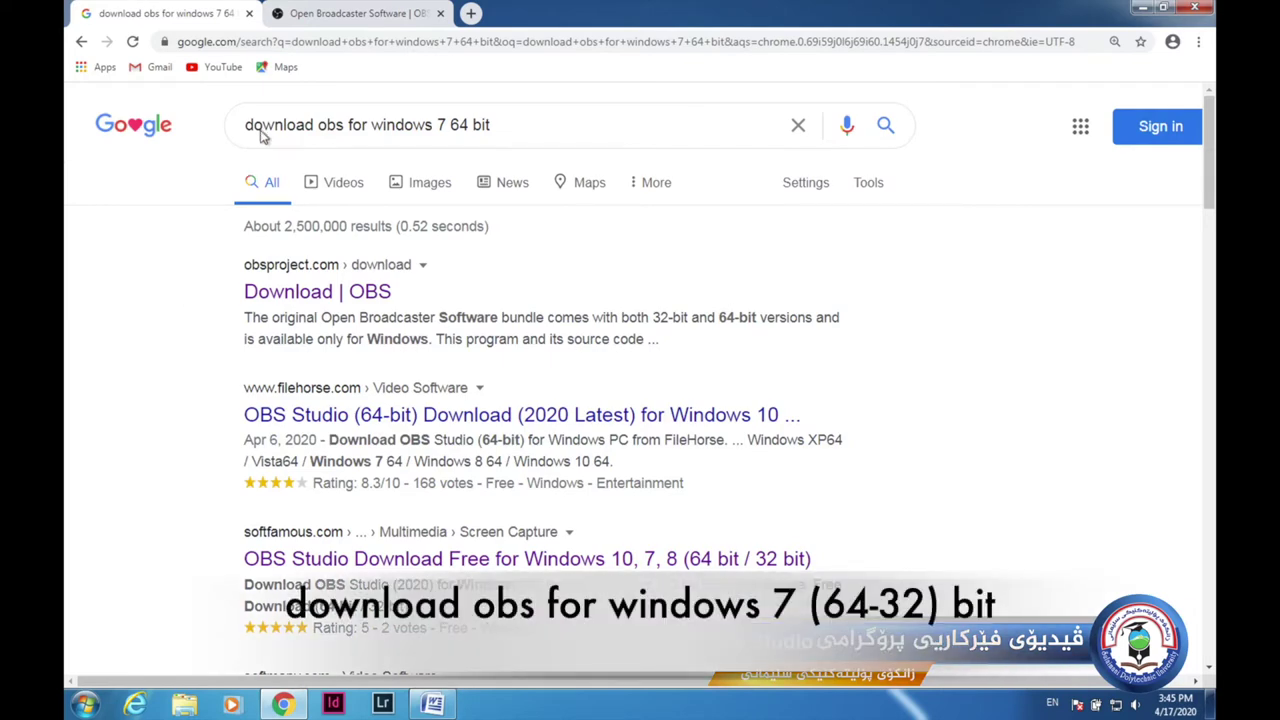
pyautogui.moveTo(248, 126); pyautogui.dragTo(511, 128)
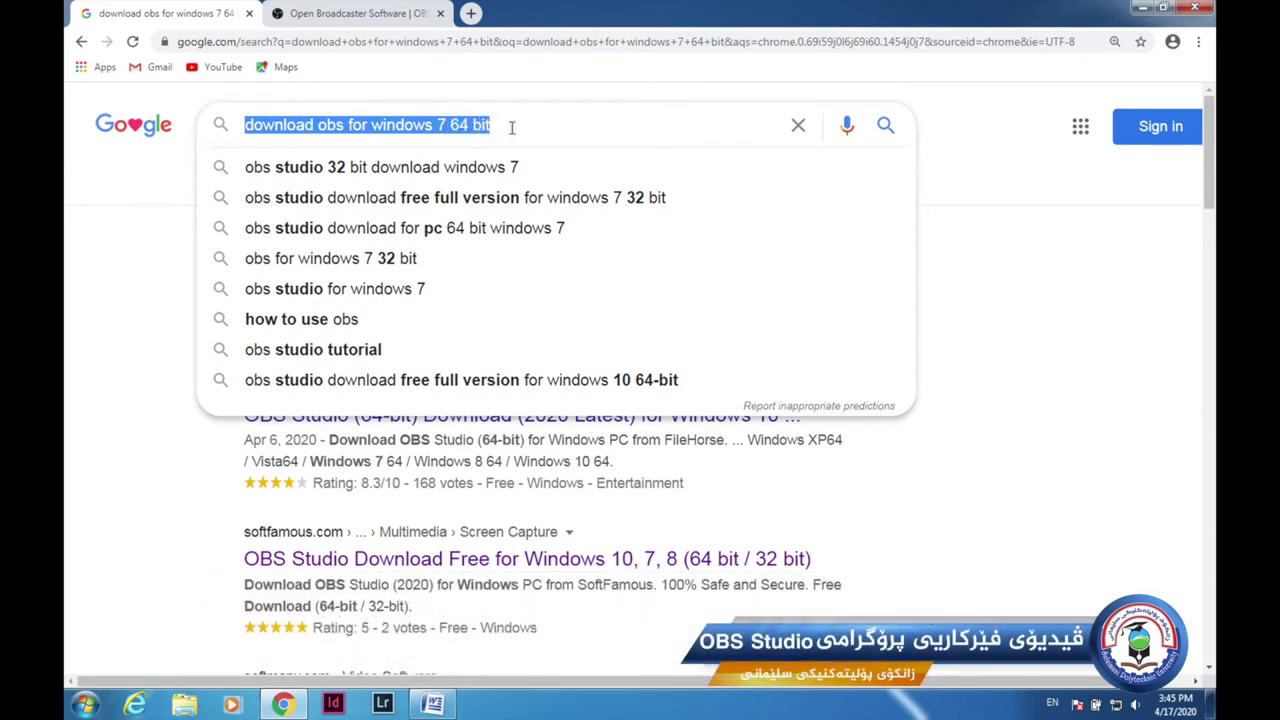
pyautogui.click(511, 127)
pyautogui.click(123, 357)
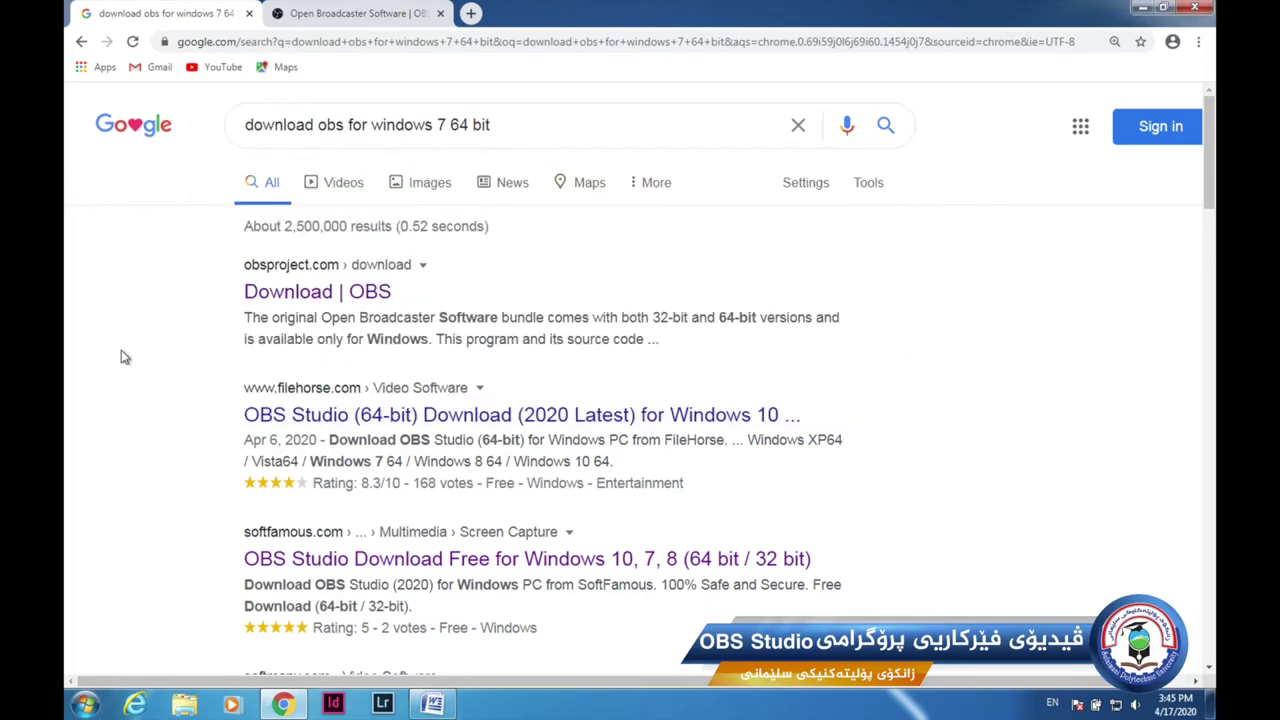
pyautogui.scroll(-7, 123, 357)
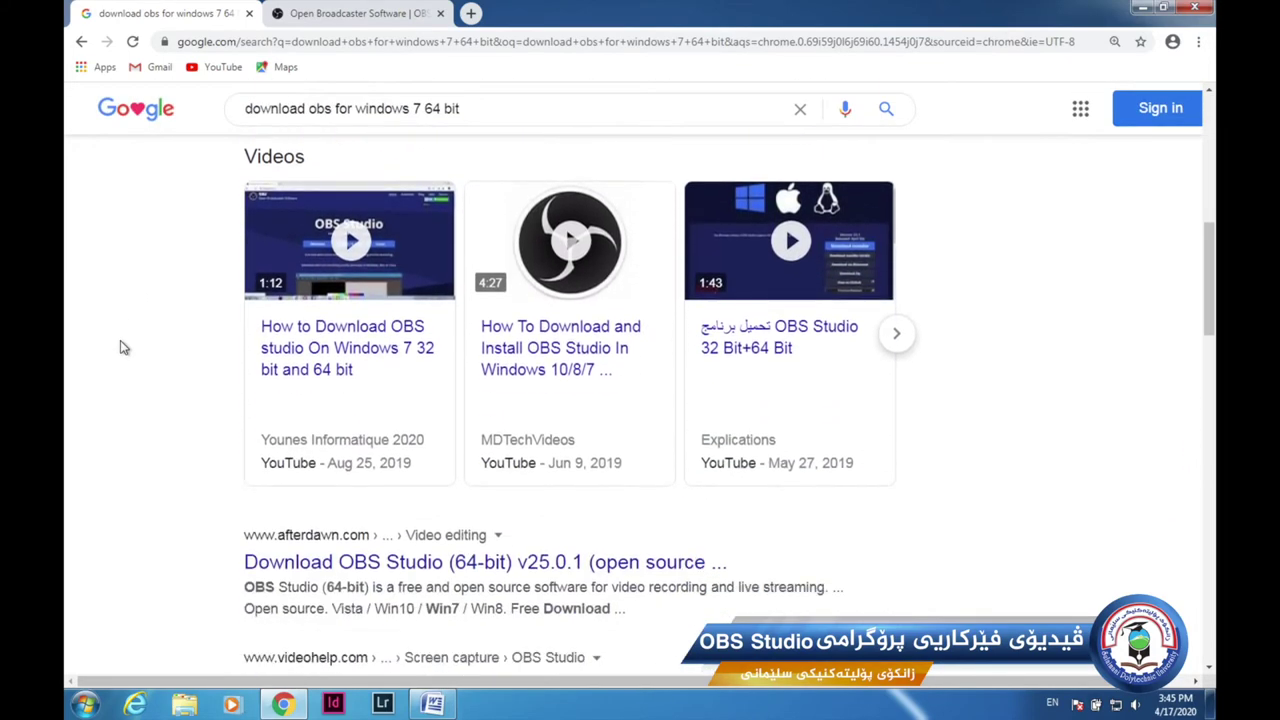
pyautogui.scroll(-4, 120, 347)
pyautogui.scroll(3, 120, 347)
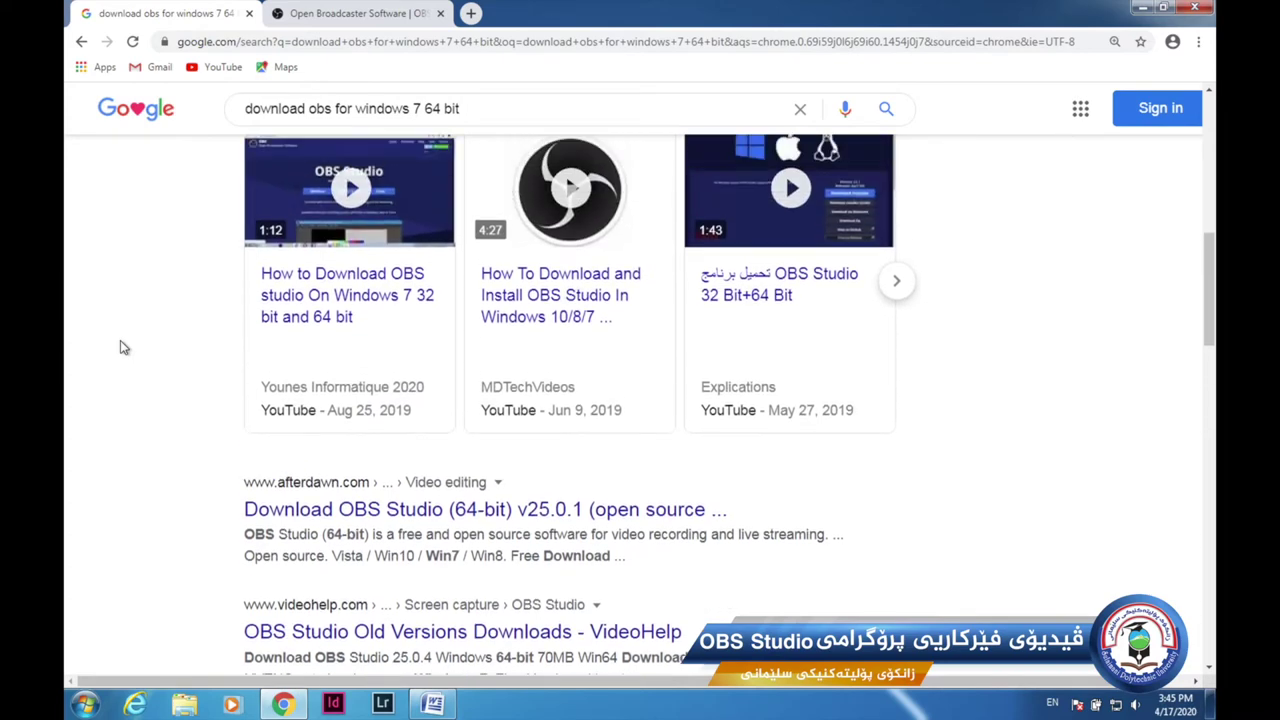
pyautogui.scroll(6, 120, 347)
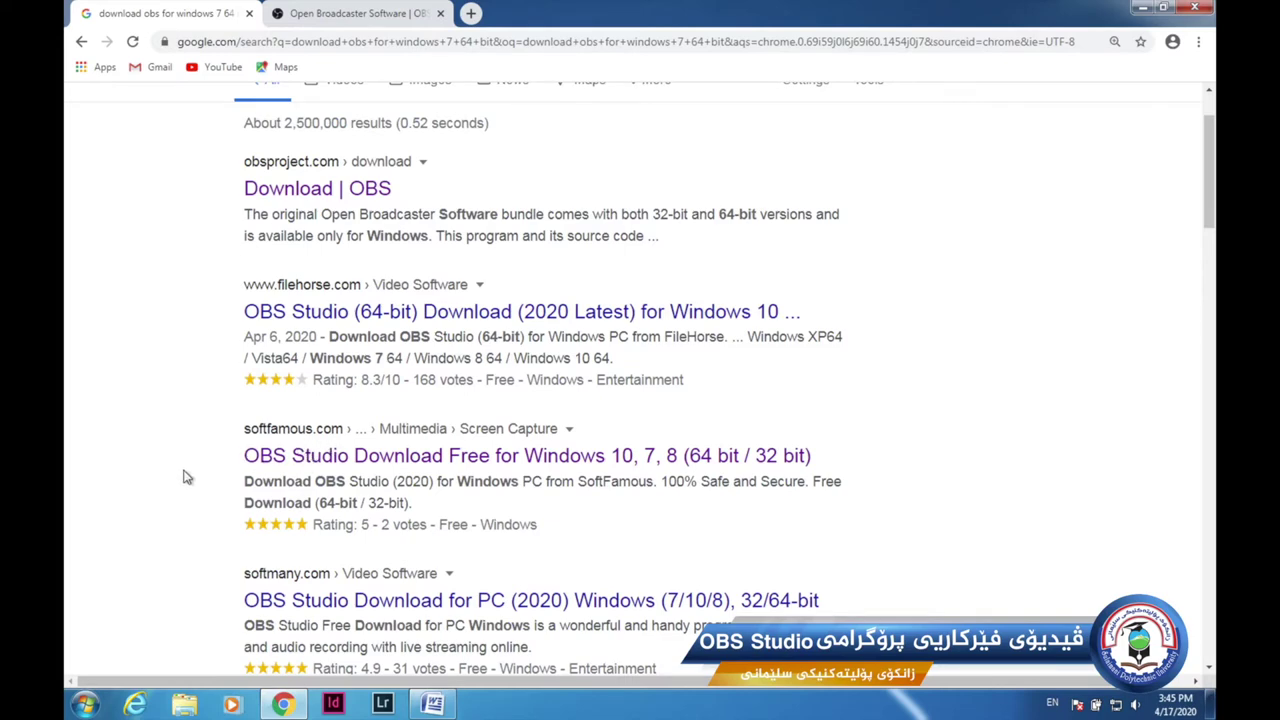
# - Open the softfamous.com result for OBS Studio and continue to its free download page
pyautogui.scroll(1, 183, 477)
pyautogui.click(312, 520)
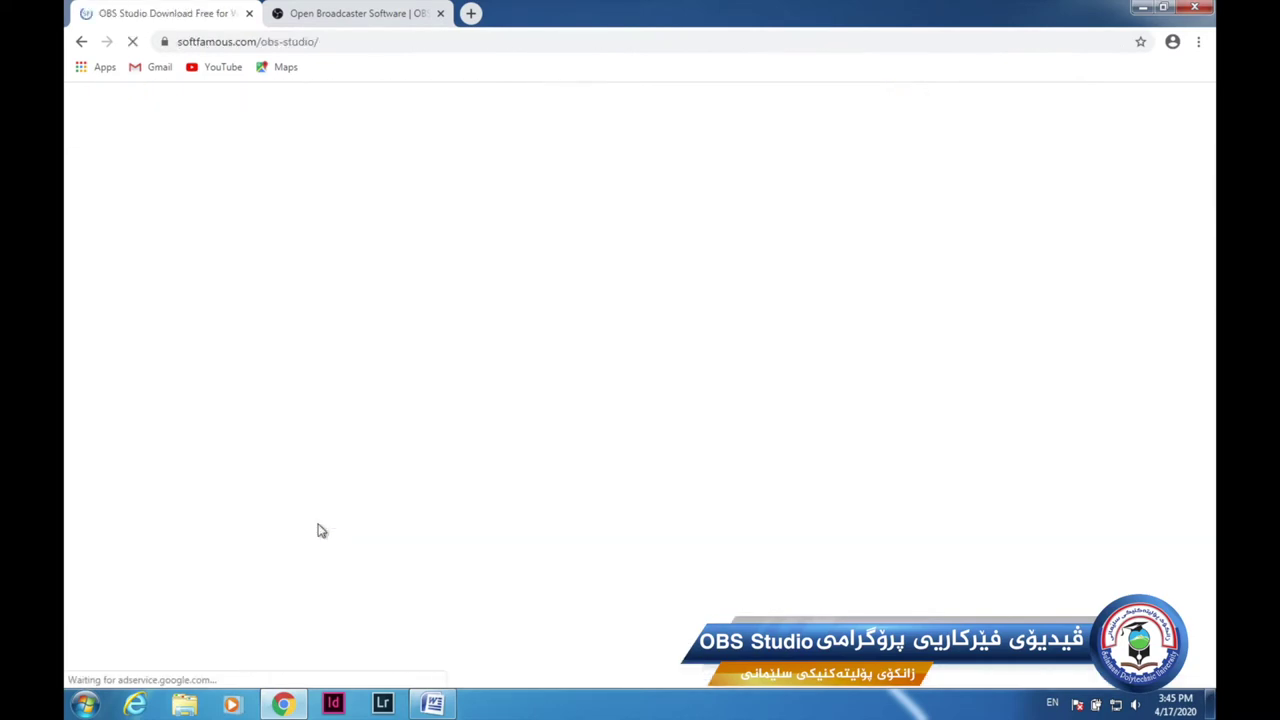
pyautogui.scroll(-2, 181, 409)
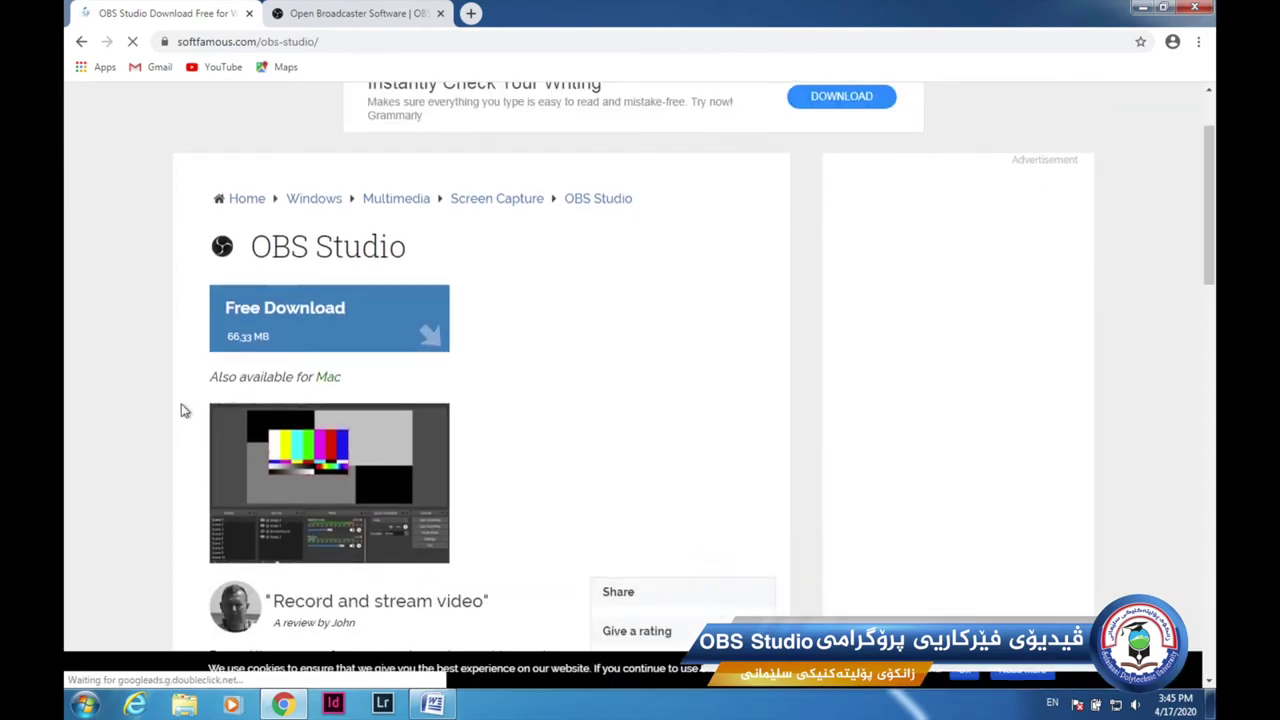
pyautogui.click(268, 318)
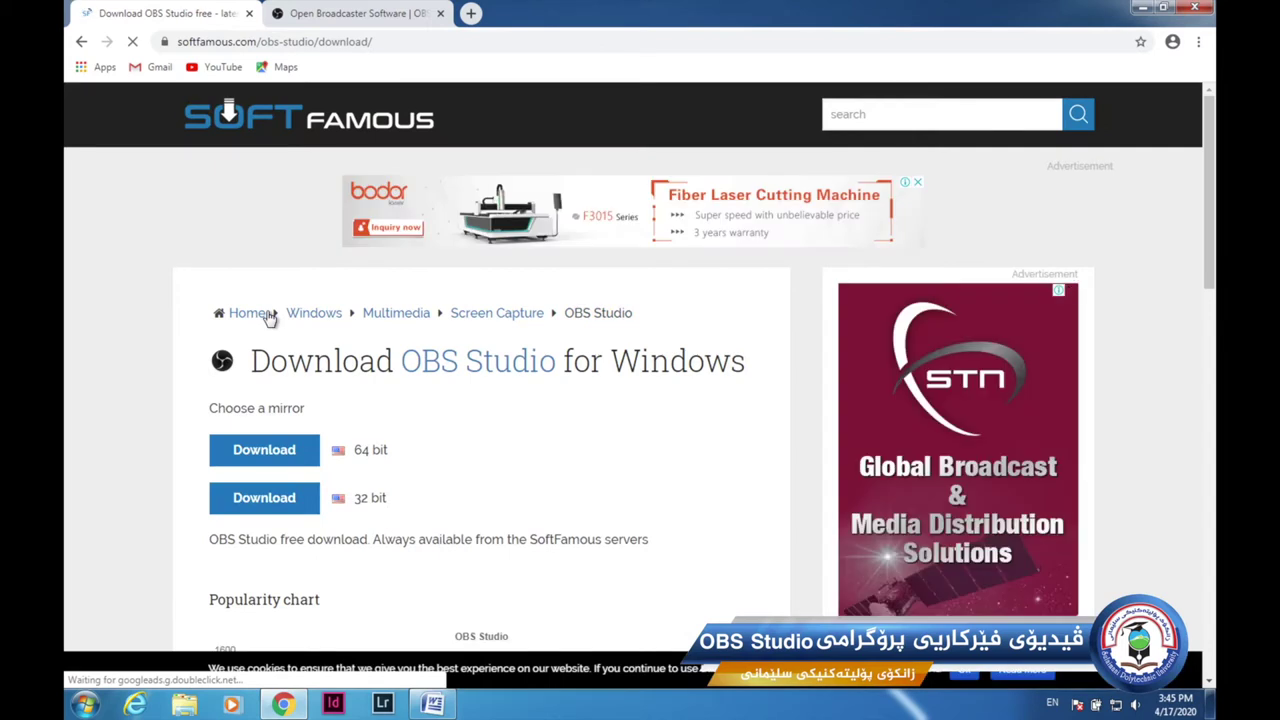
# - Download the 64 bit version of OBS Studio for Windows from the mirror list
pyautogui.scroll(-2, 268, 318)
pyautogui.scroll(-1, 330, 320)
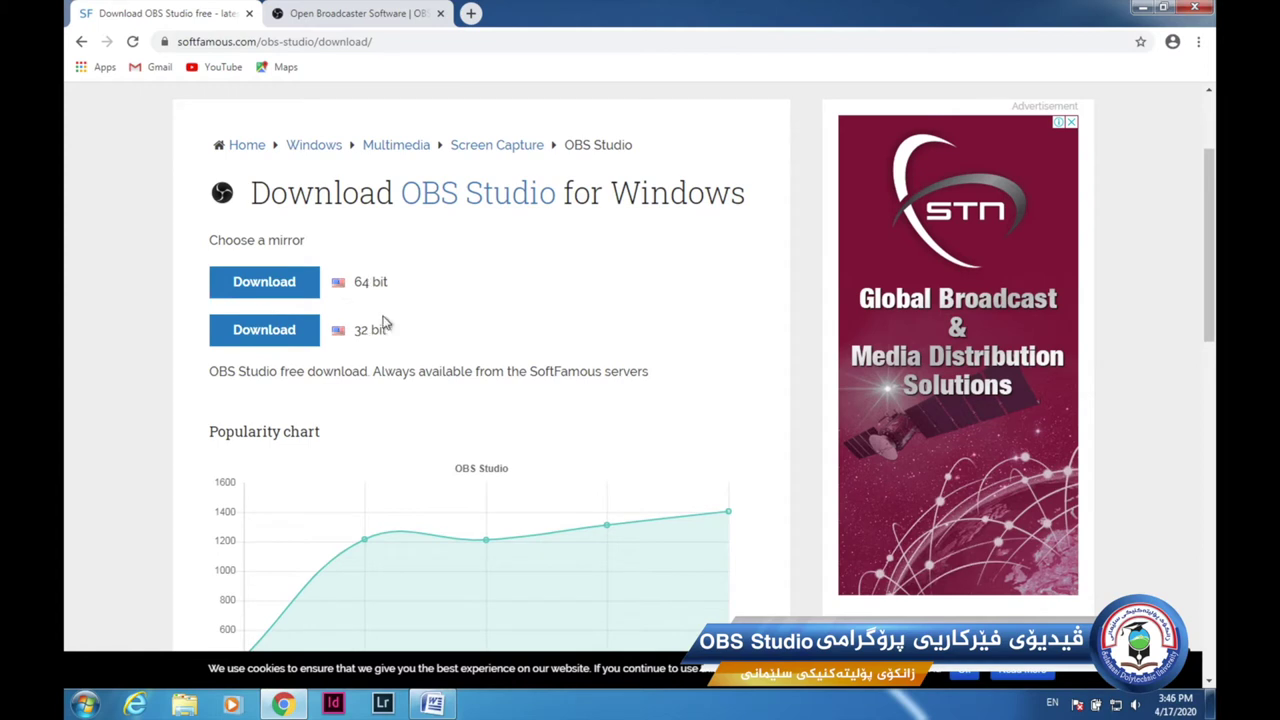
pyautogui.click(256, 288)
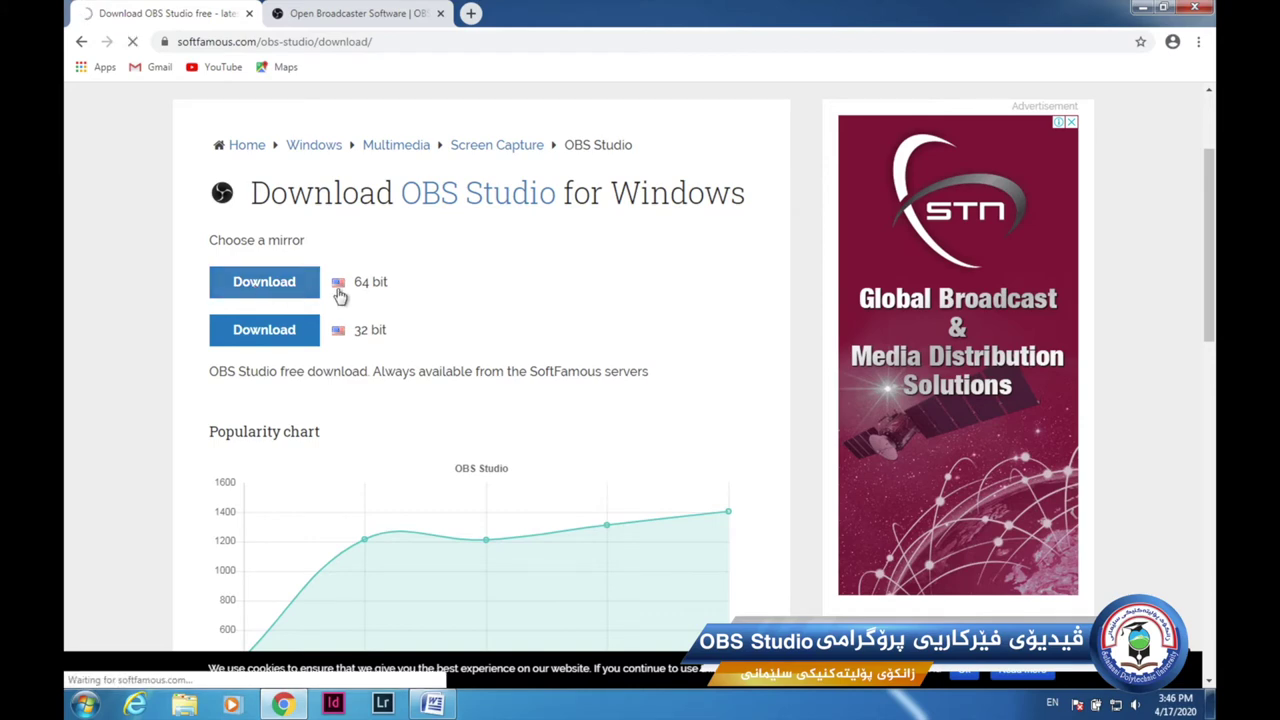
pyautogui.scroll(-1, 530, 497)
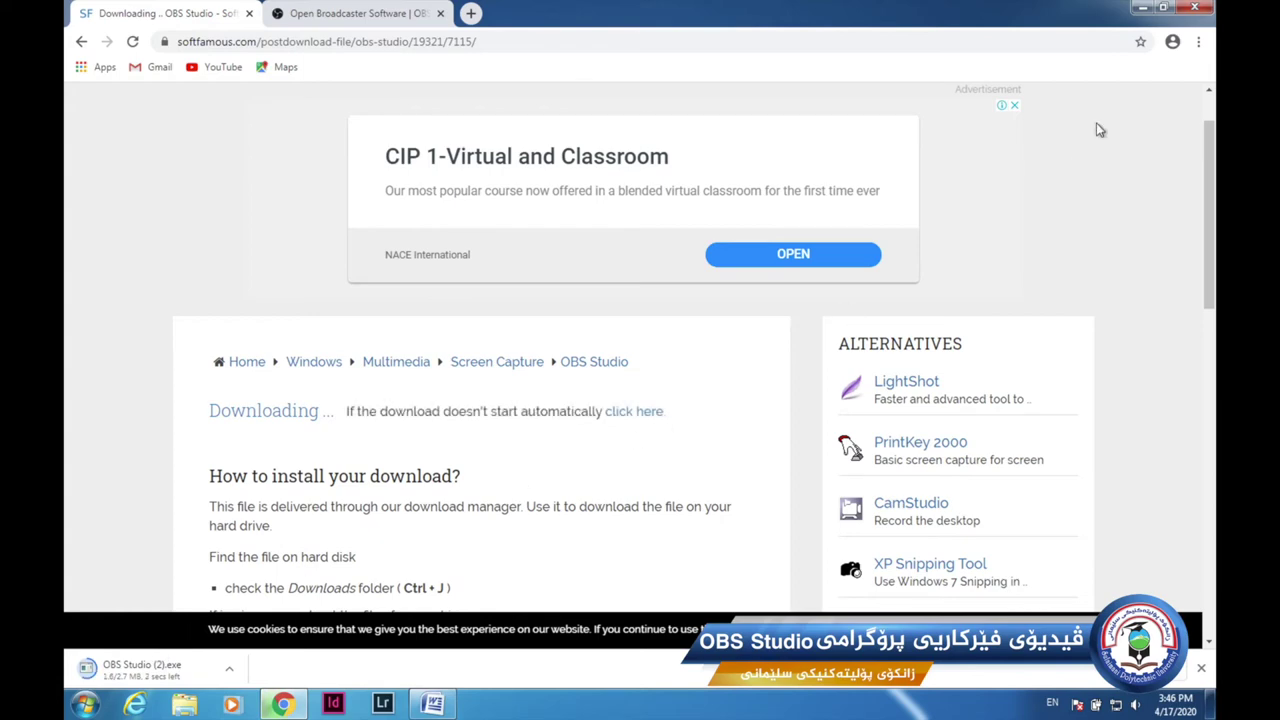
# - Minimize the browser and reposition the OBS Studio window on the desktop
pyautogui.click(1142, 10)
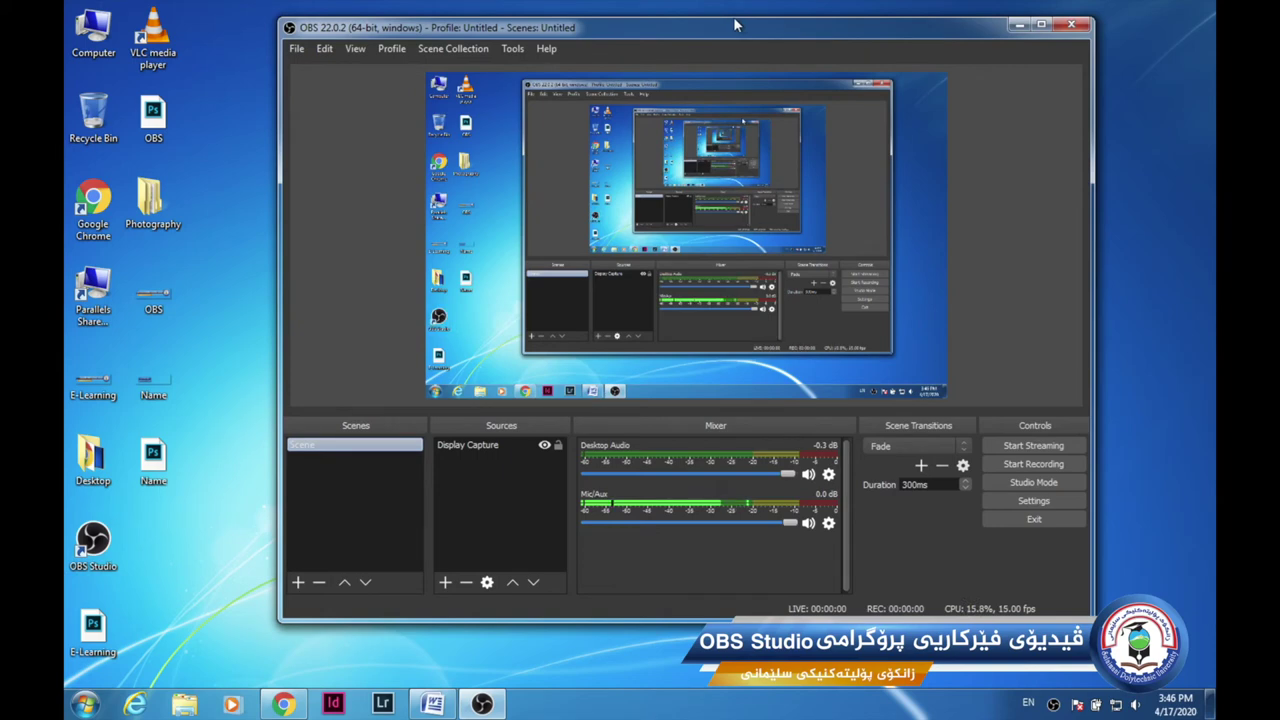
pyautogui.moveTo(713, 34); pyautogui.dragTo(680, 44)
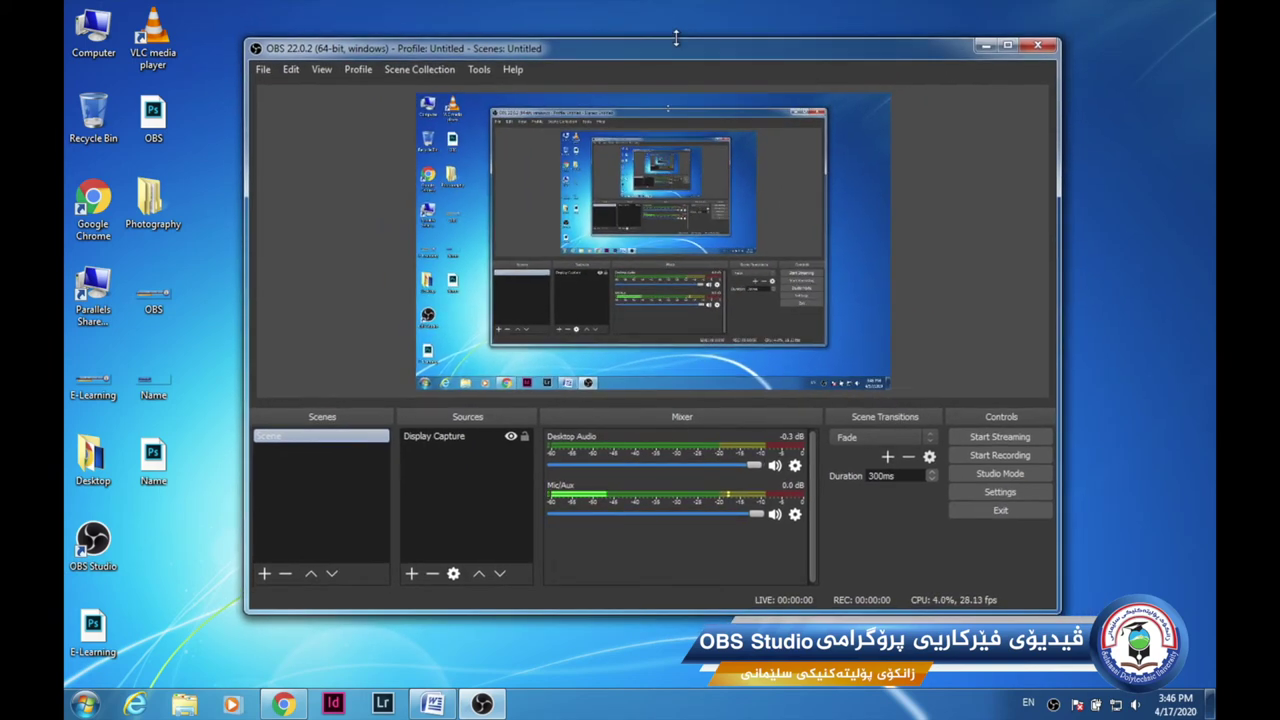
pyautogui.moveTo(683, 51); pyautogui.dragTo(667, 45)
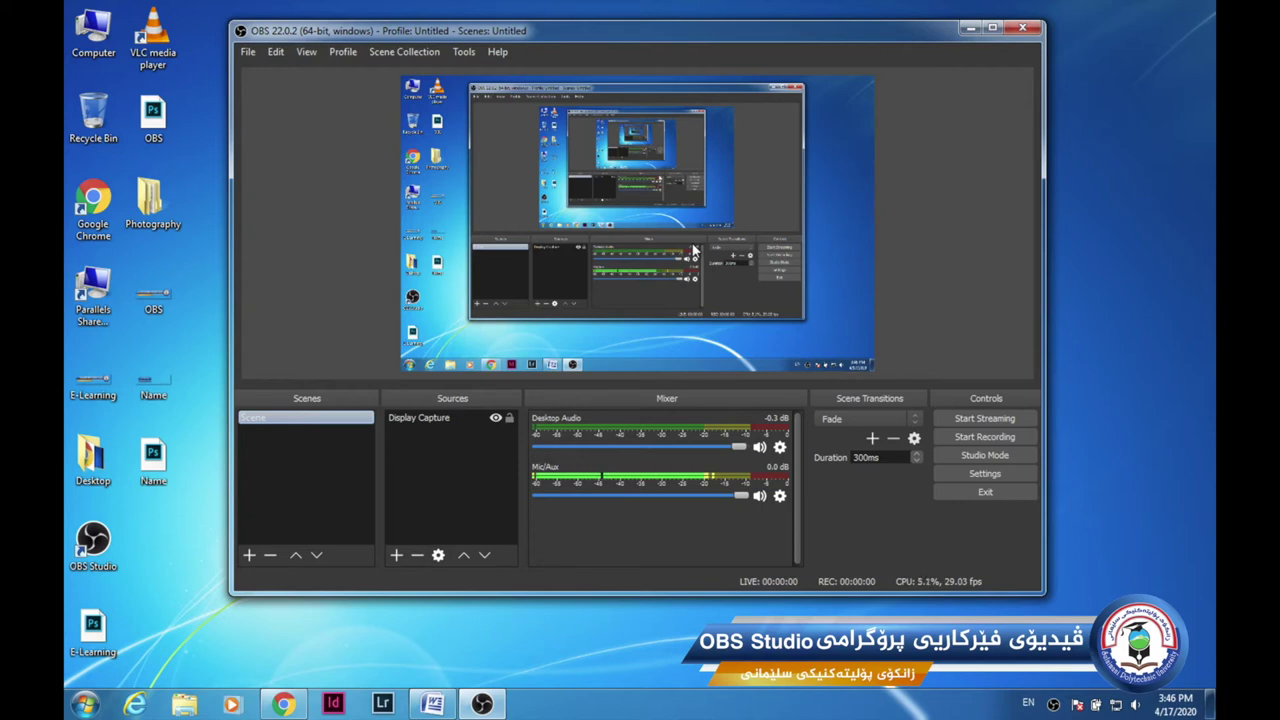
# - Add a new Audio Input Capture source to the scene, using the Default device
pyautogui.click(468, 191)
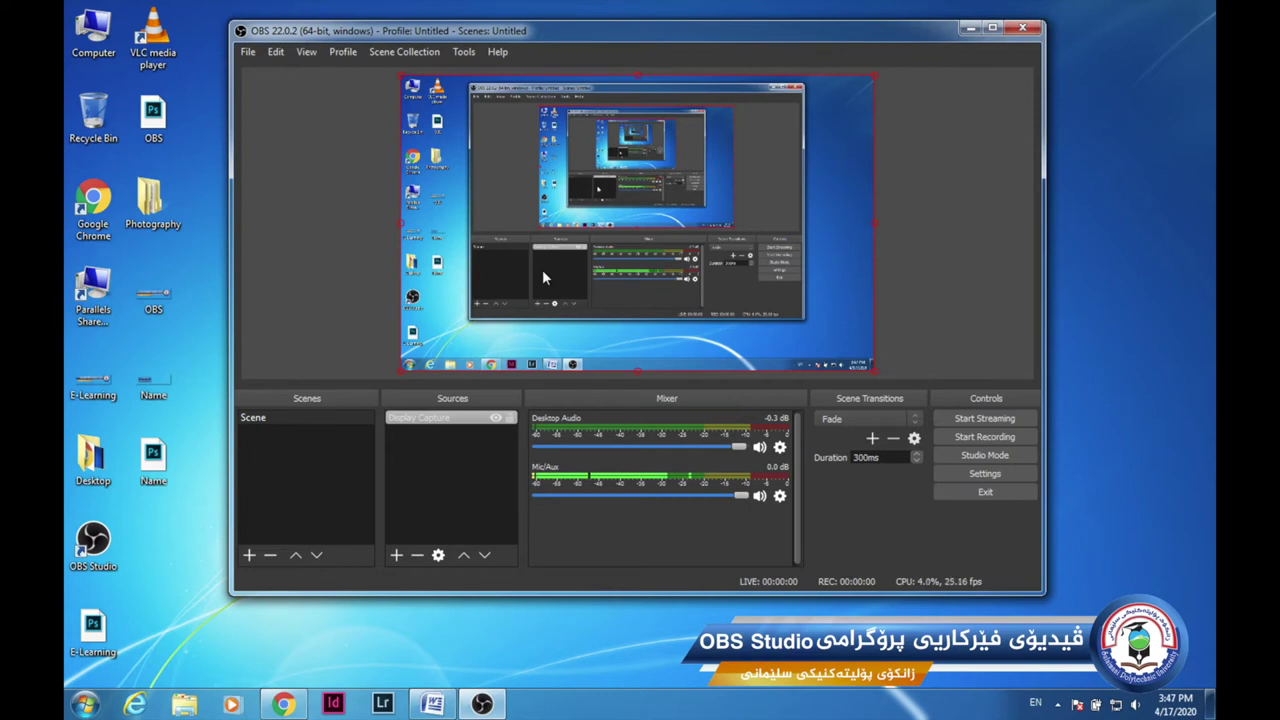
pyautogui.click(435, 478)
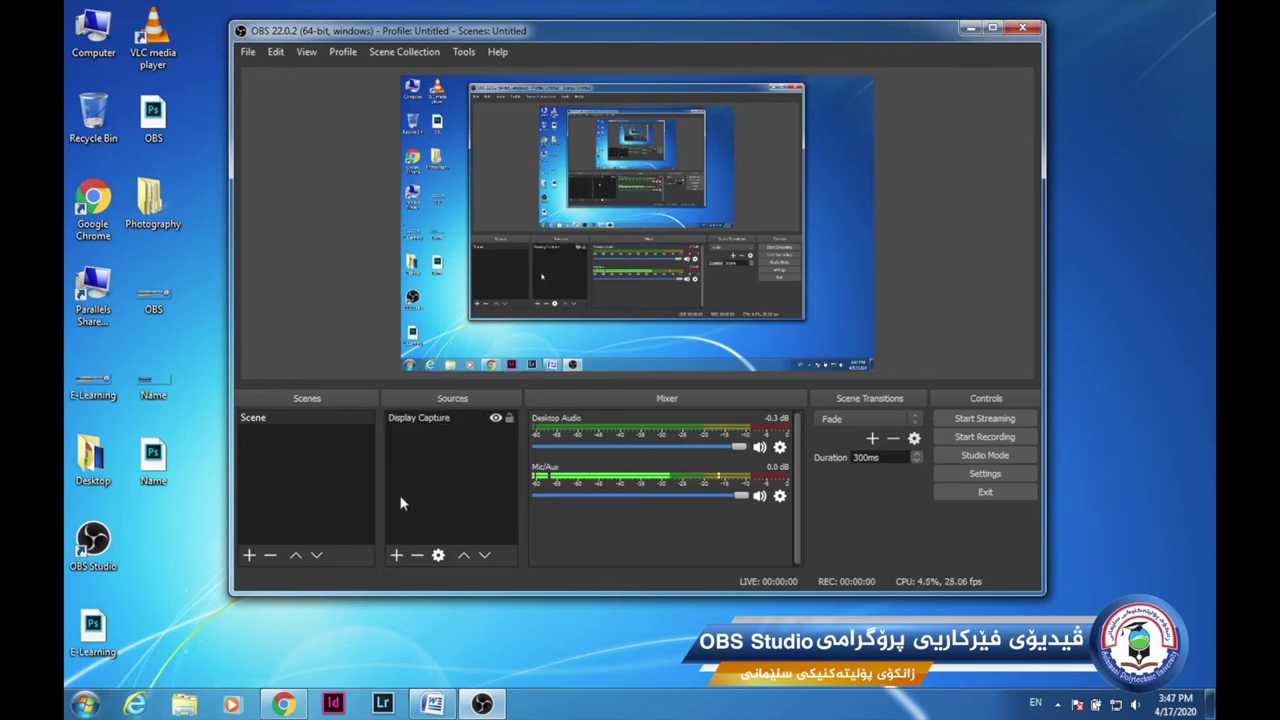
pyautogui.click(397, 557)
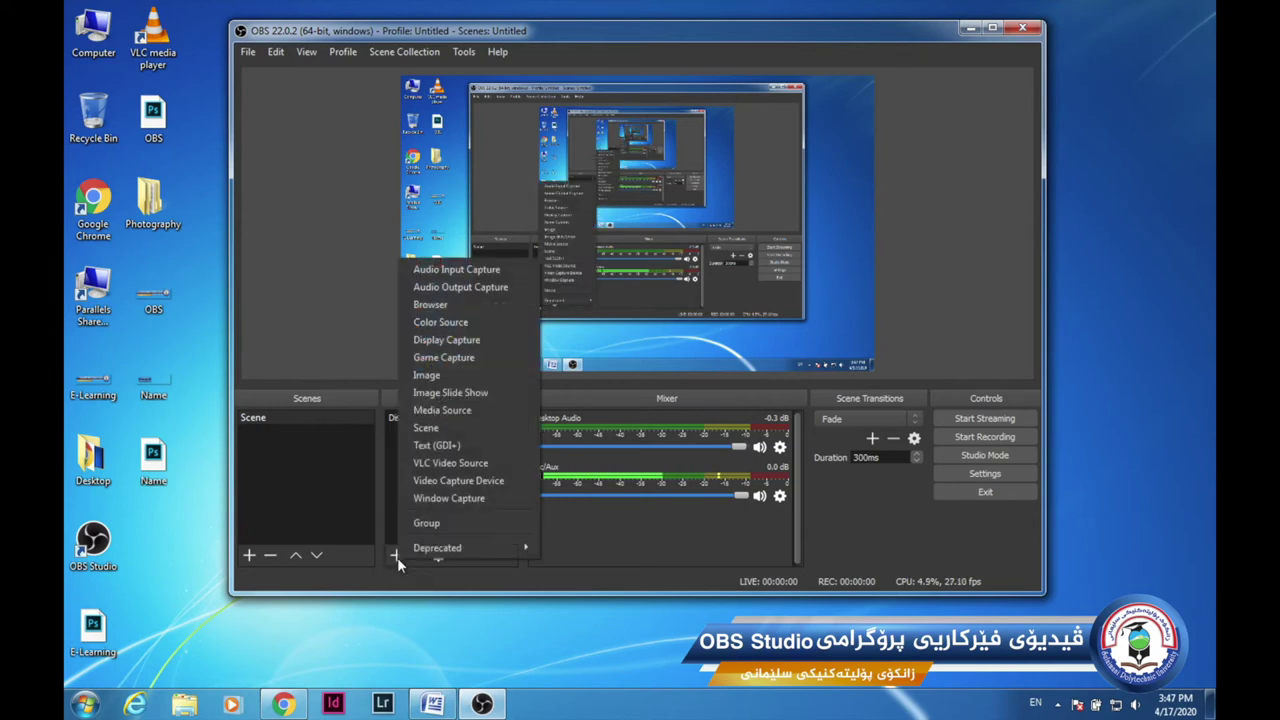
pyautogui.click(502, 271)
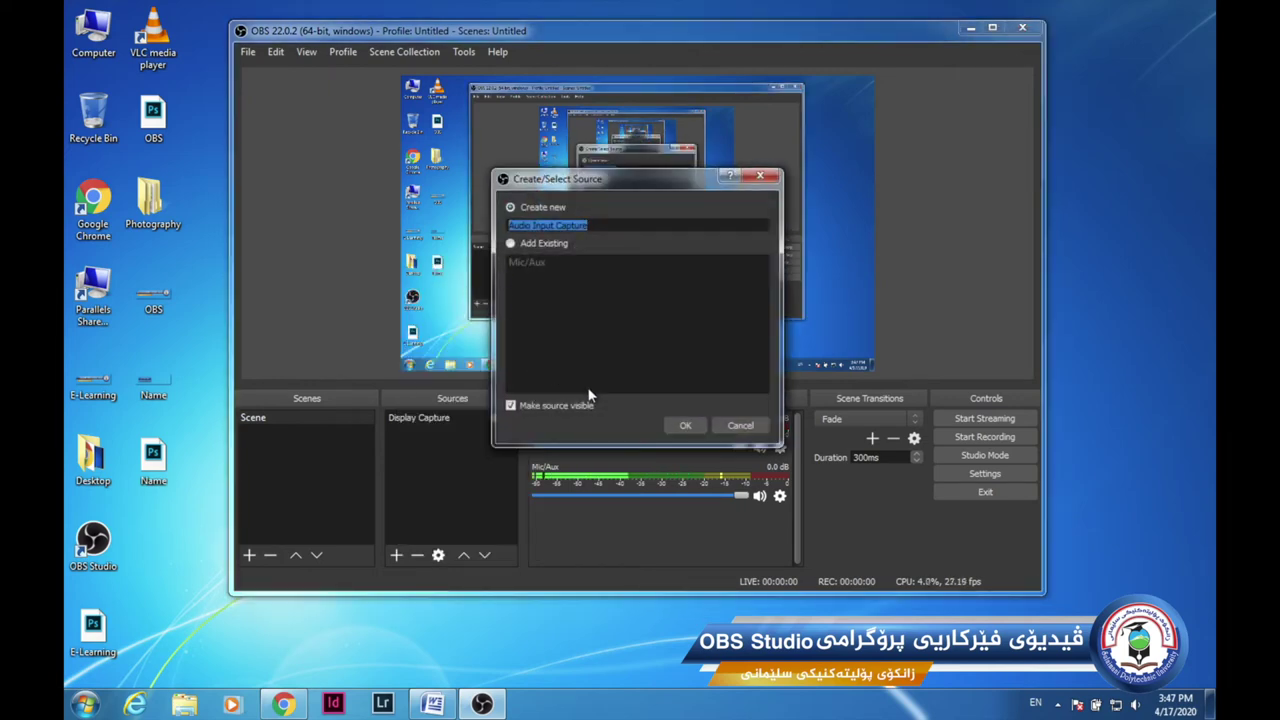
pyautogui.click(686, 425)
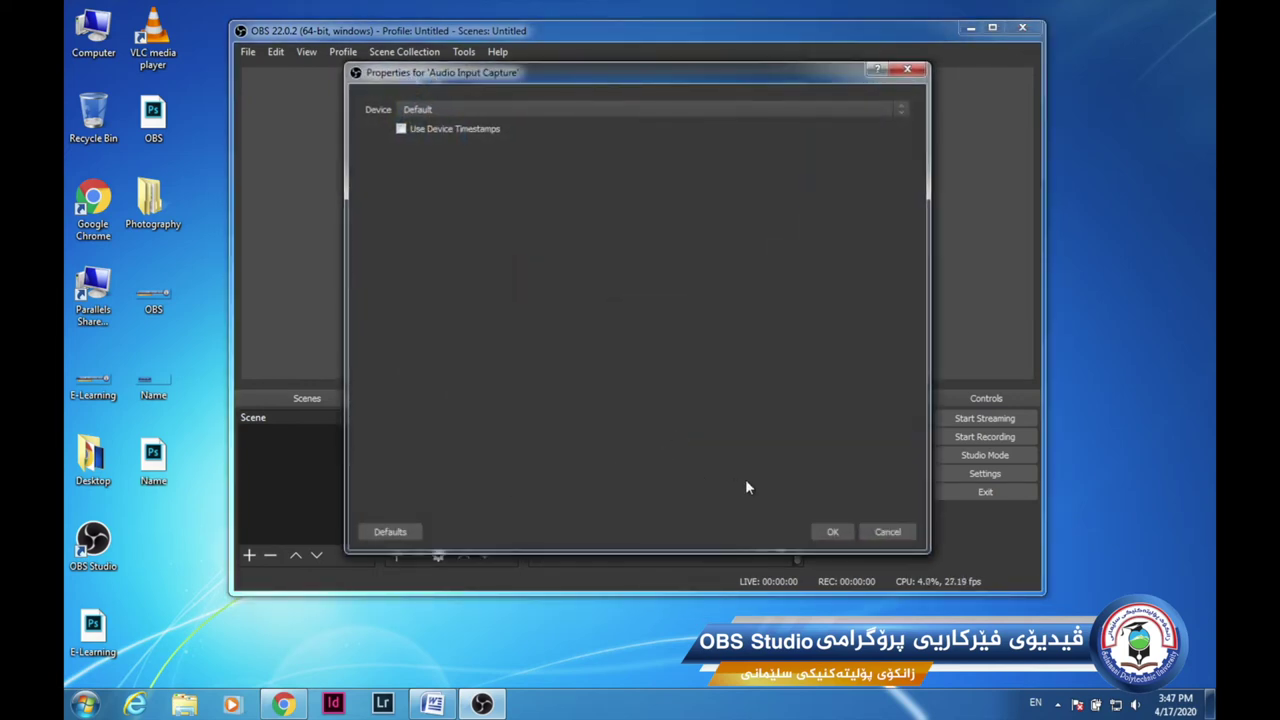
pyautogui.click(833, 532)
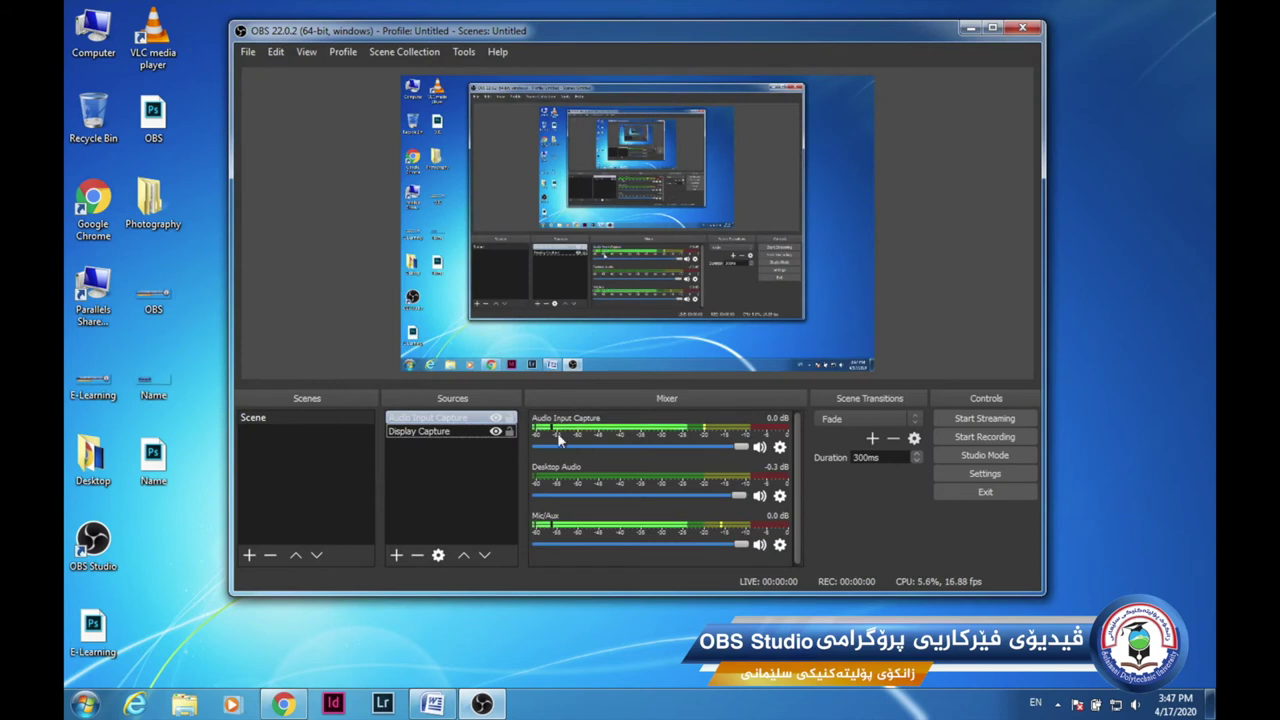
pyautogui.click(445, 487)
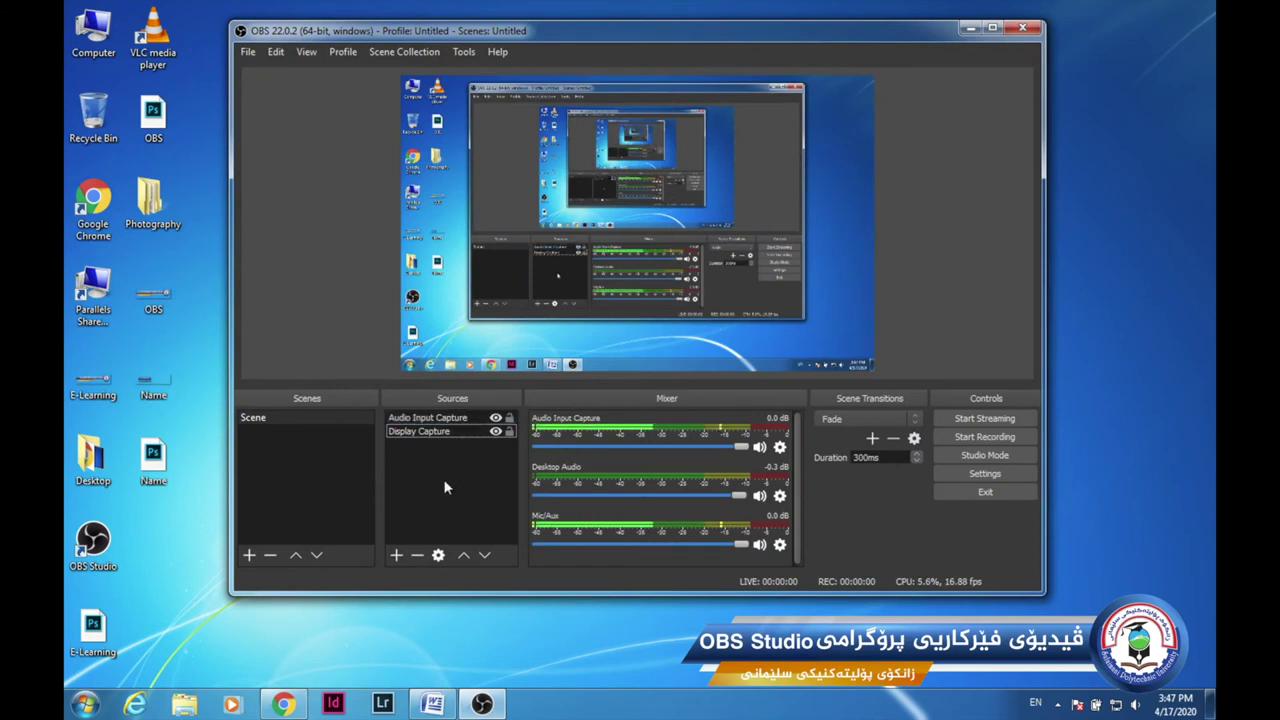
# - Add a new Image source to the scene using the OBS PNG file from the Desktop
pyautogui.click(395, 555)
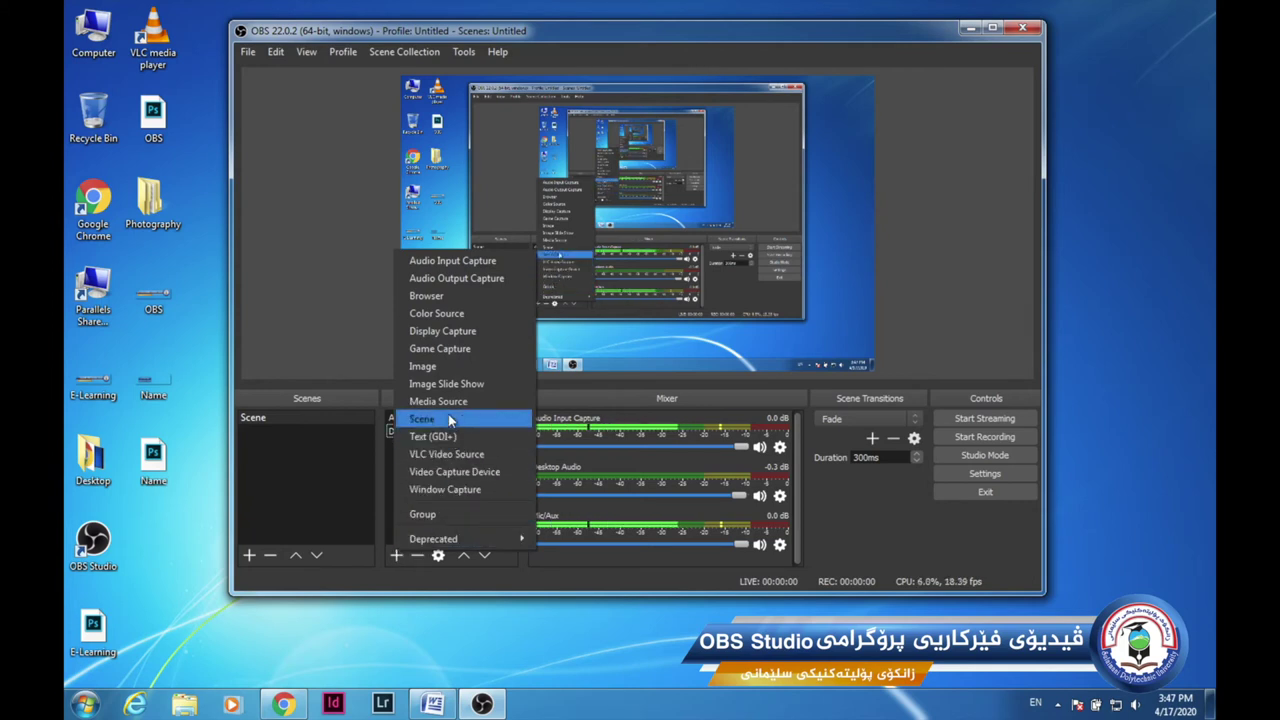
pyautogui.click(421, 366)
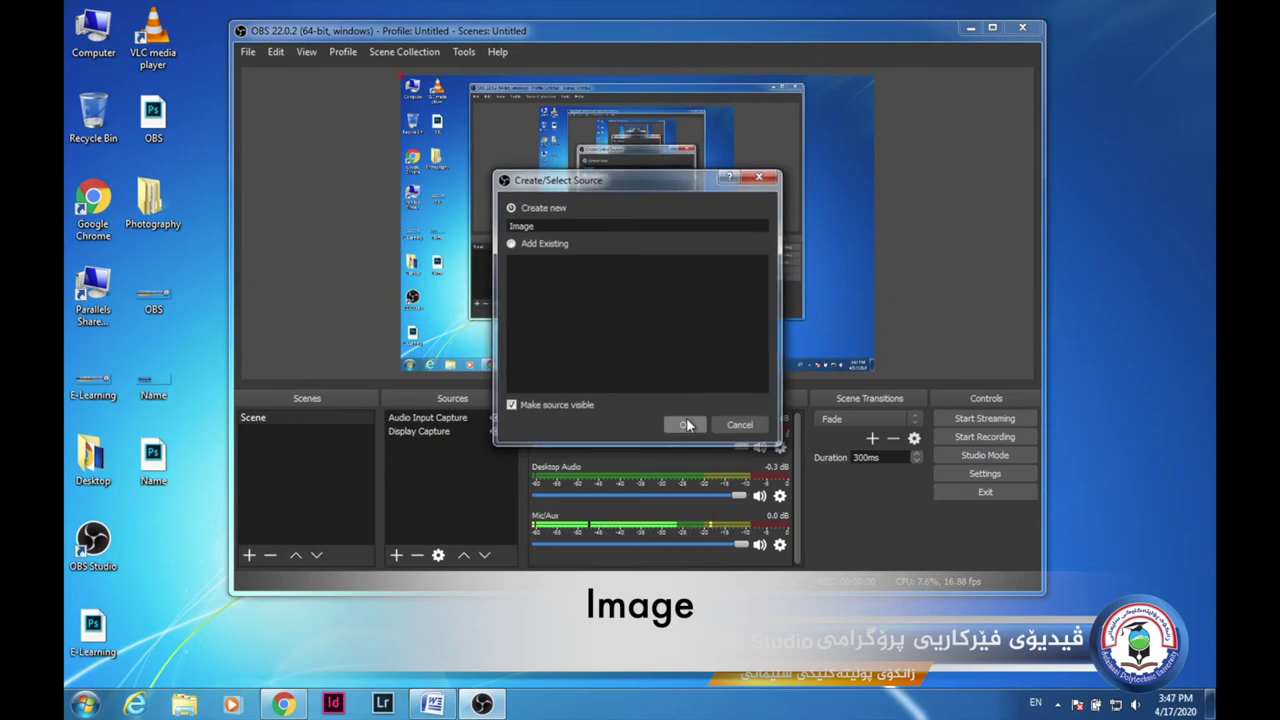
pyautogui.click(685, 425)
pyautogui.click(880, 415)
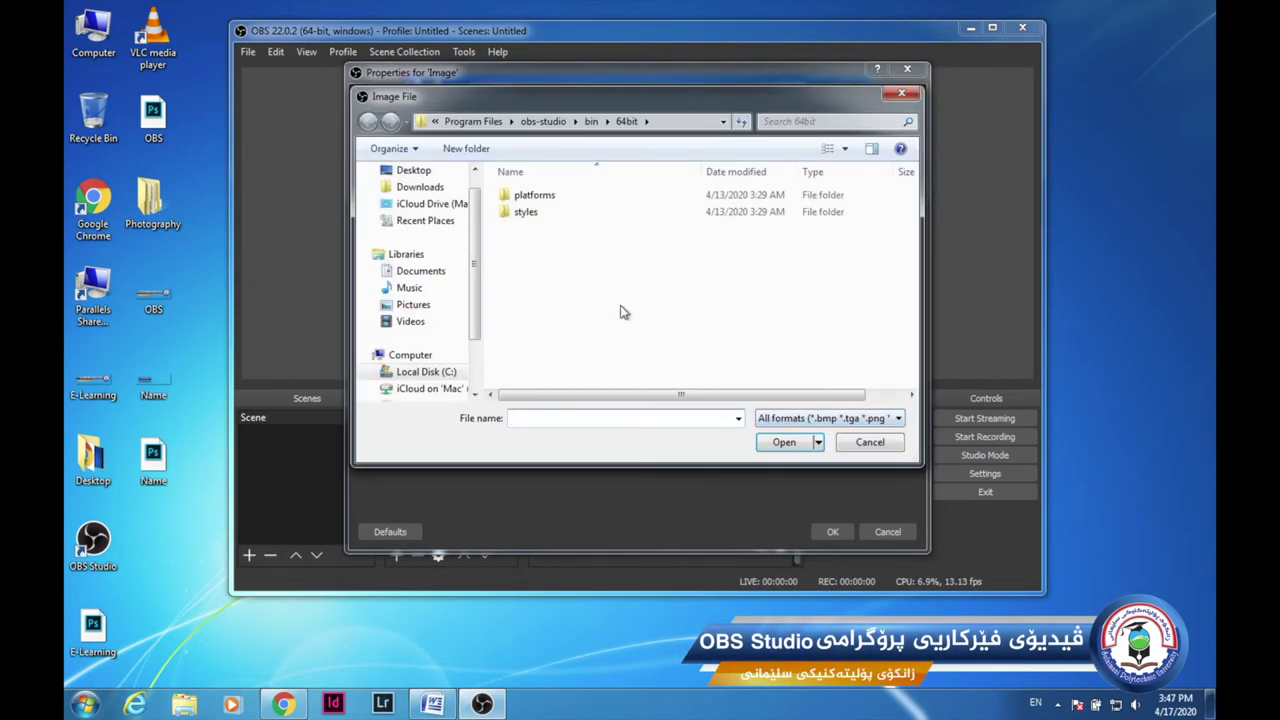
pyautogui.click(436, 176)
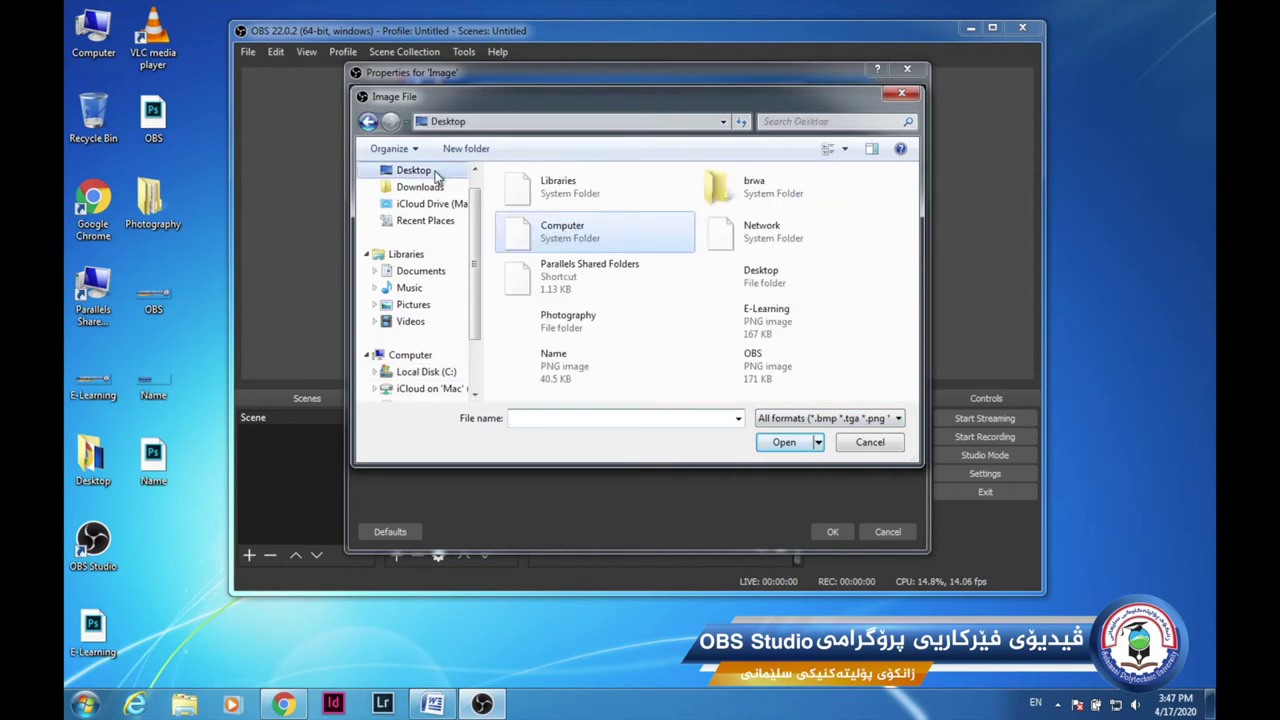
pyautogui.click(742, 372)
pyautogui.click(789, 446)
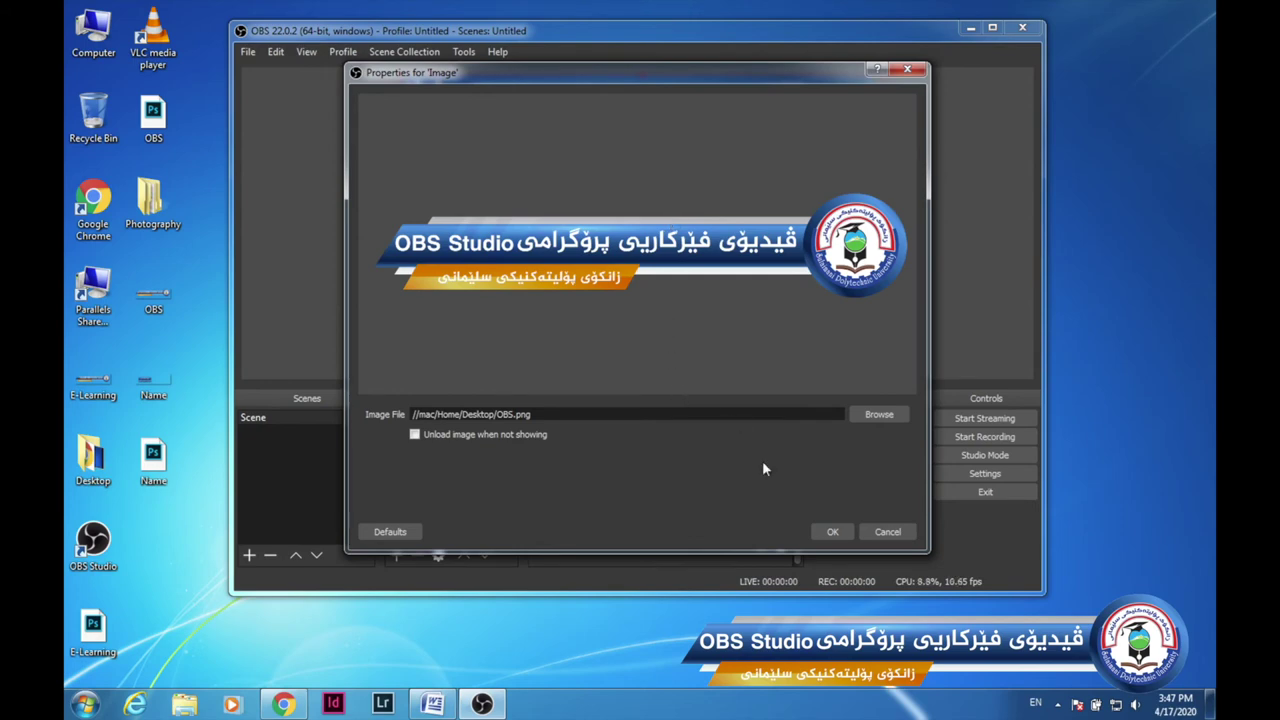
pyautogui.click(832, 531)
# - Move the banner image to the bottom of the preview canvas and shrink it to about half size in the lower-right corner
pyautogui.moveTo(575, 147); pyautogui.dragTo(545, 299)
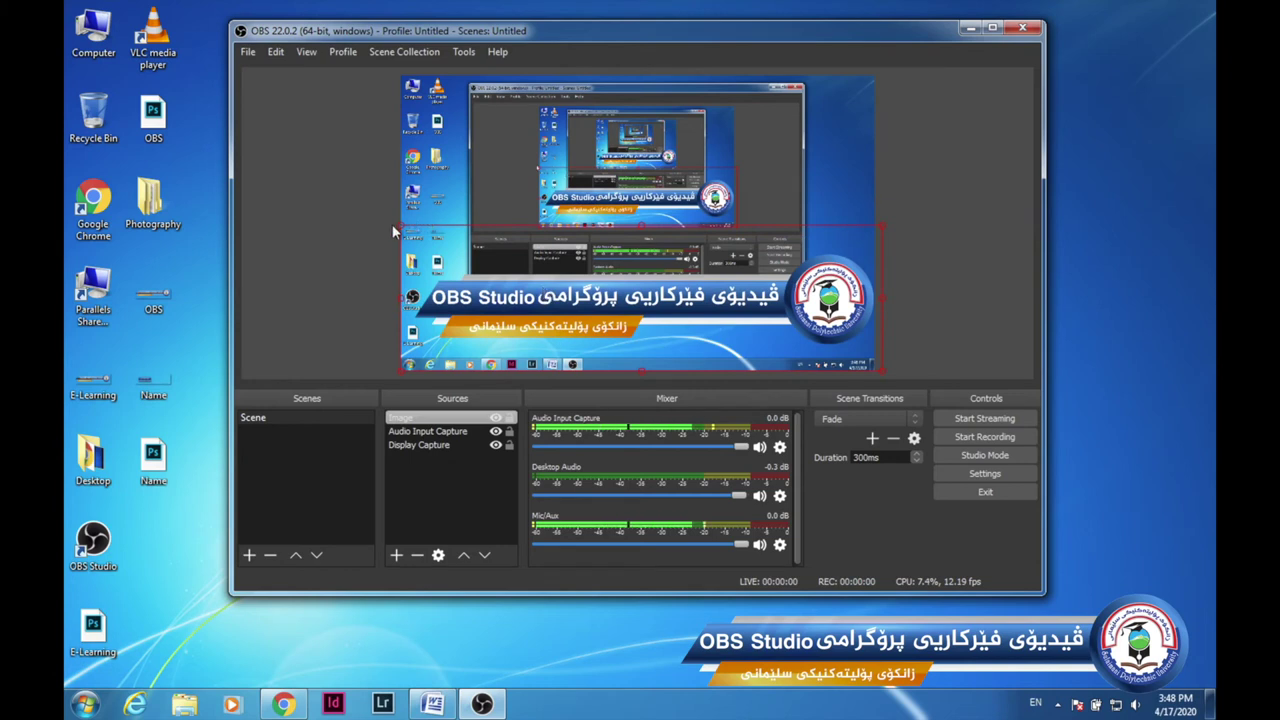
pyautogui.moveTo(398, 226); pyautogui.dragTo(735, 308)
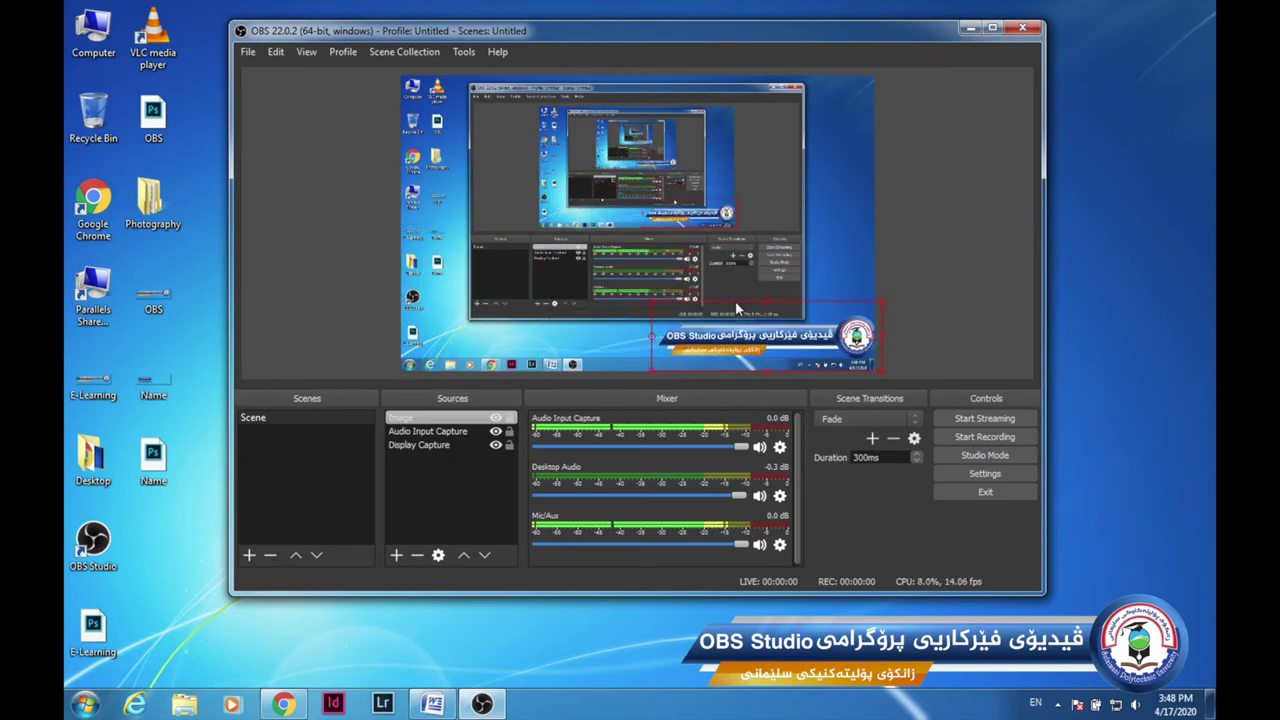
# - Nudge the banner image flush against the preview canvas's lower-right corner and deselect it
pyautogui.moveTo(817, 339); pyautogui.dragTo(802, 334)
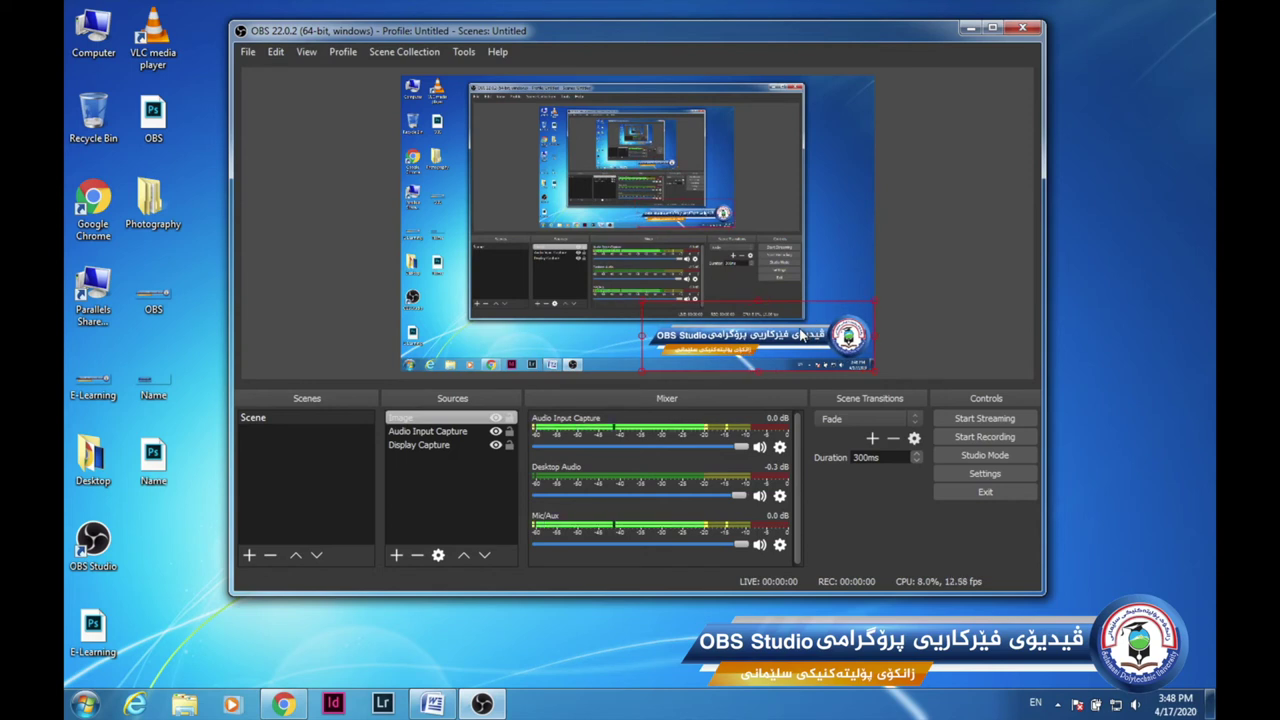
pyautogui.click(957, 299)
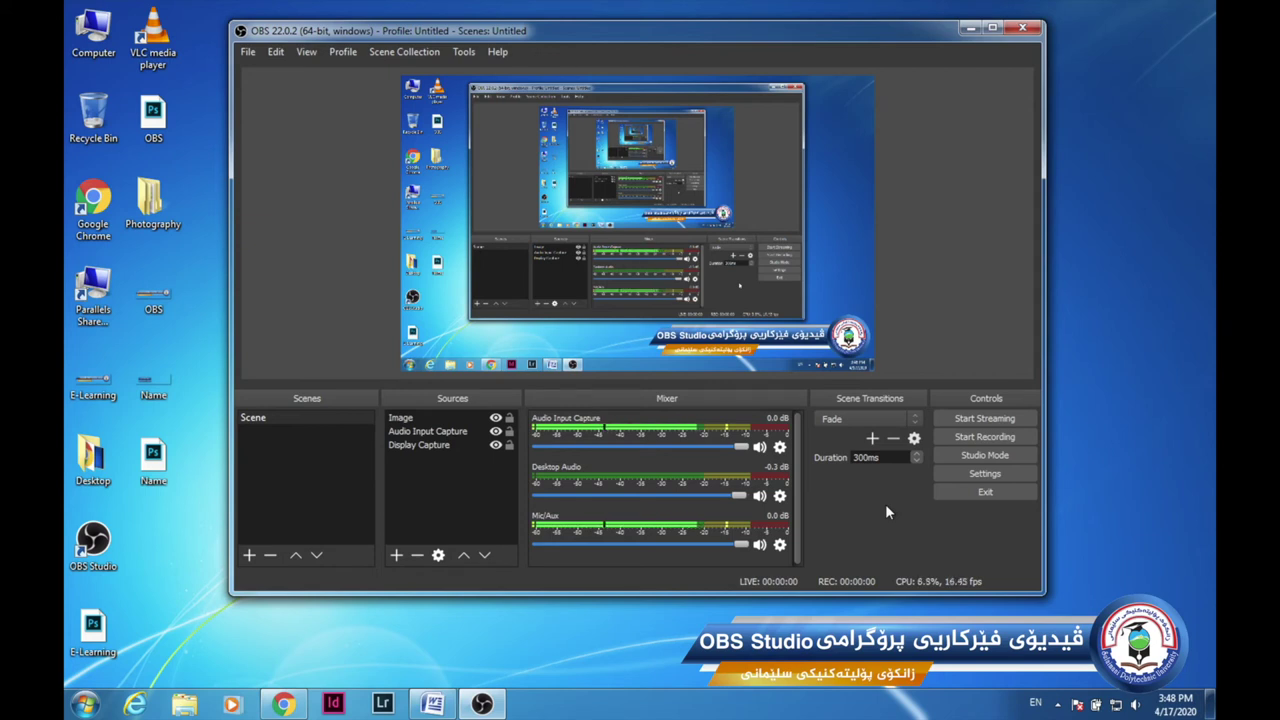
# - In the output settings, browse for the recording path and create a folder named Recording on the Desktop
pyautogui.click(985, 474)
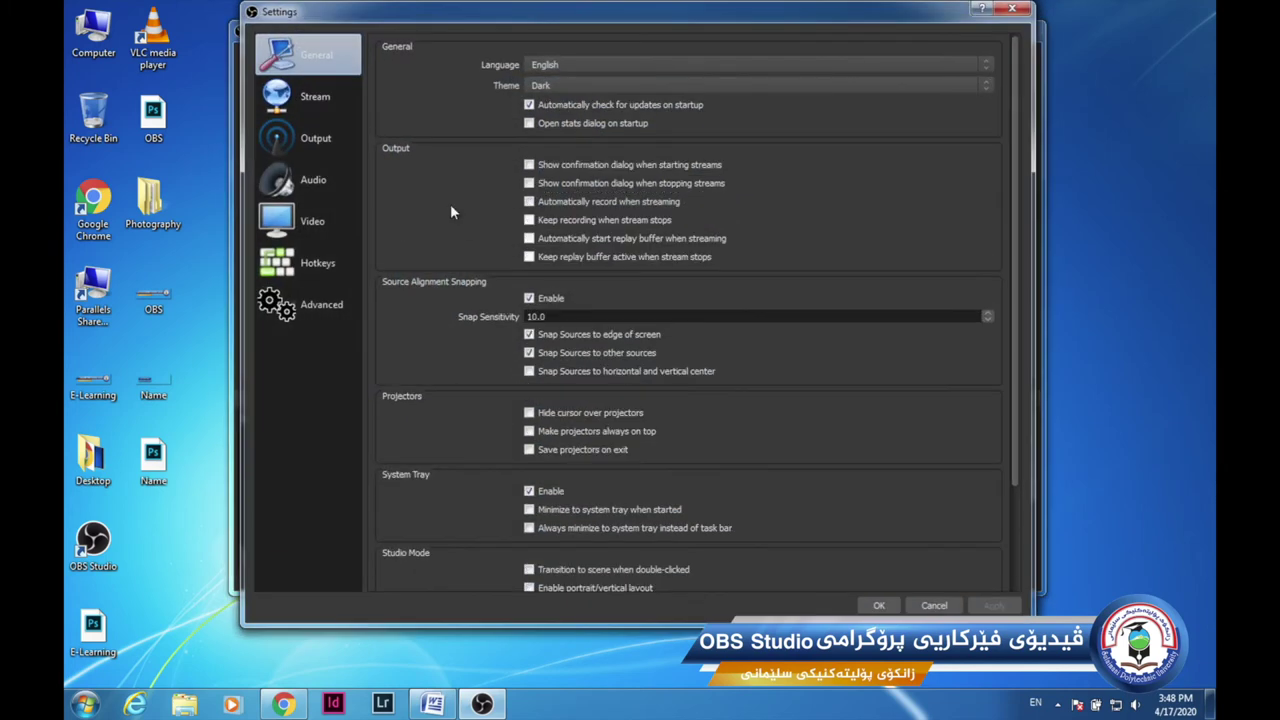
pyautogui.click(321, 147)
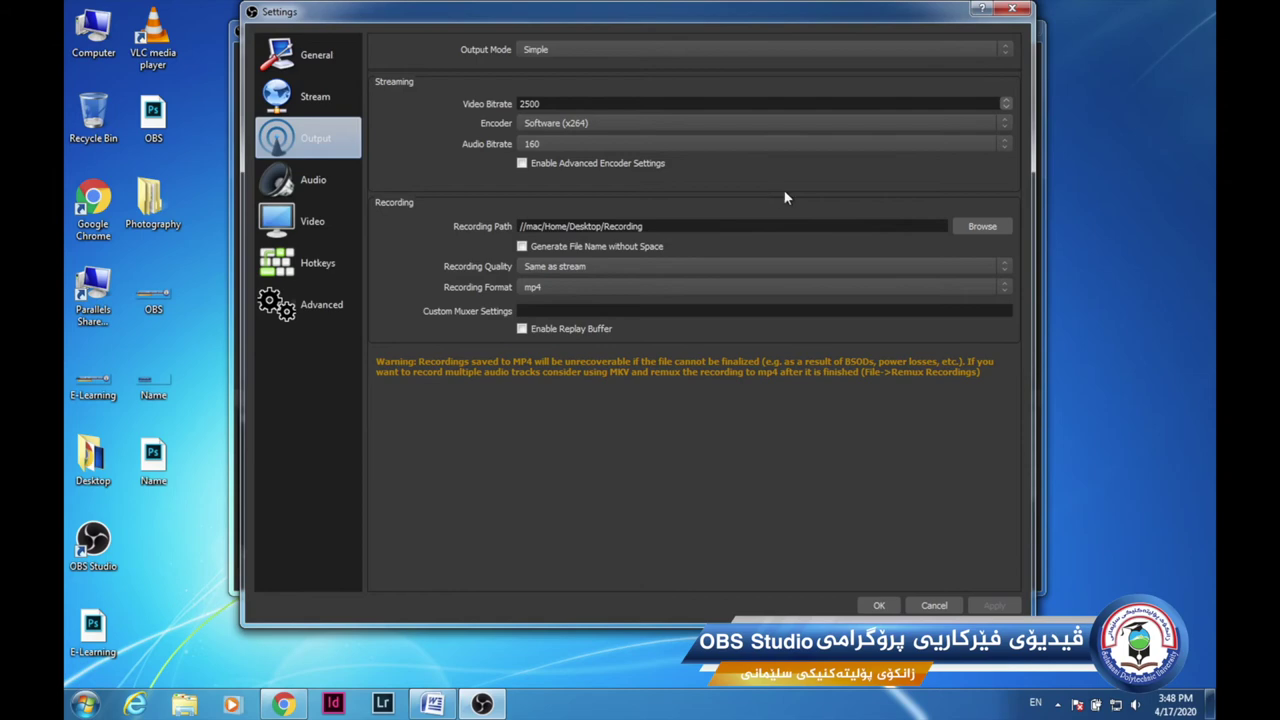
pyautogui.click(990, 226)
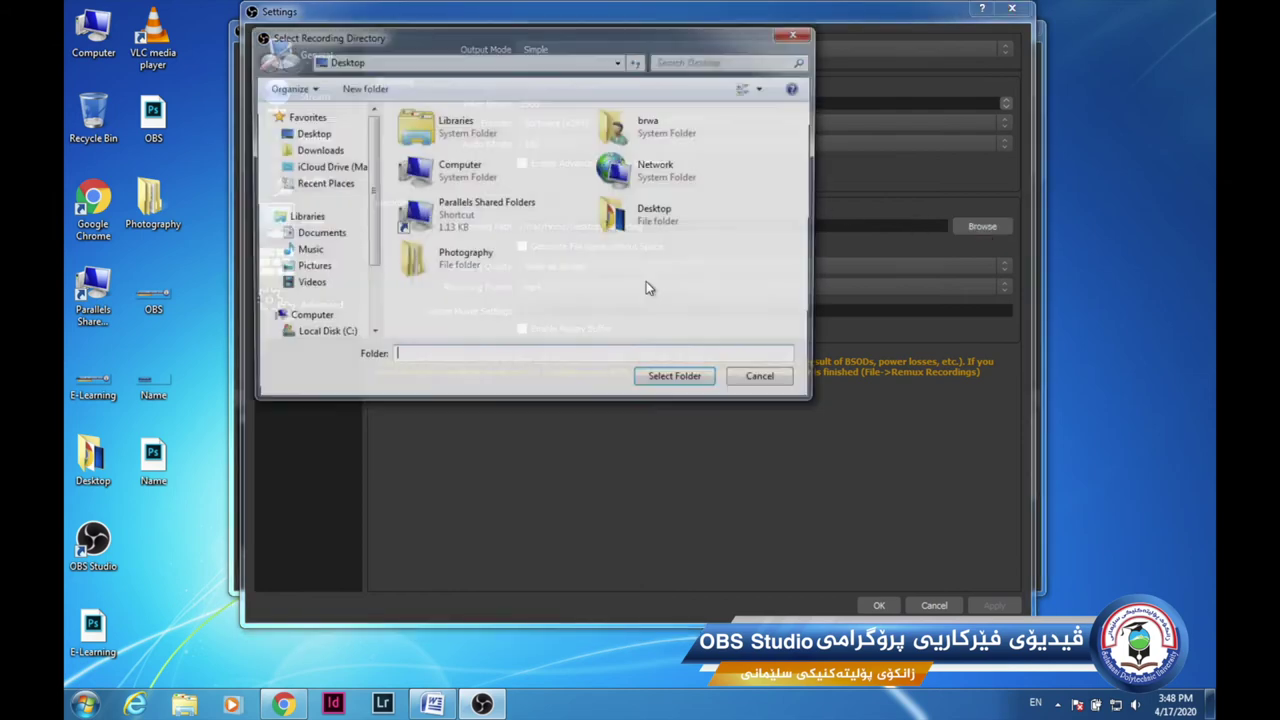
pyautogui.click(312, 134)
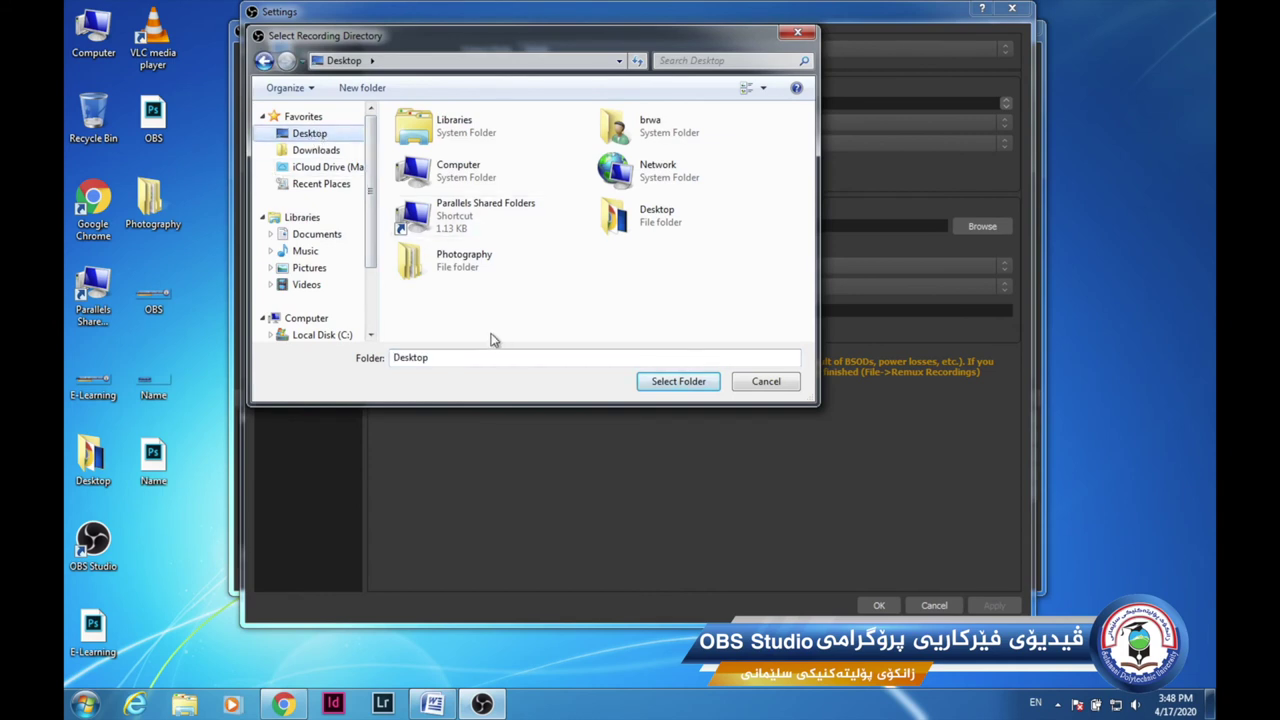
pyautogui.click(365, 88)
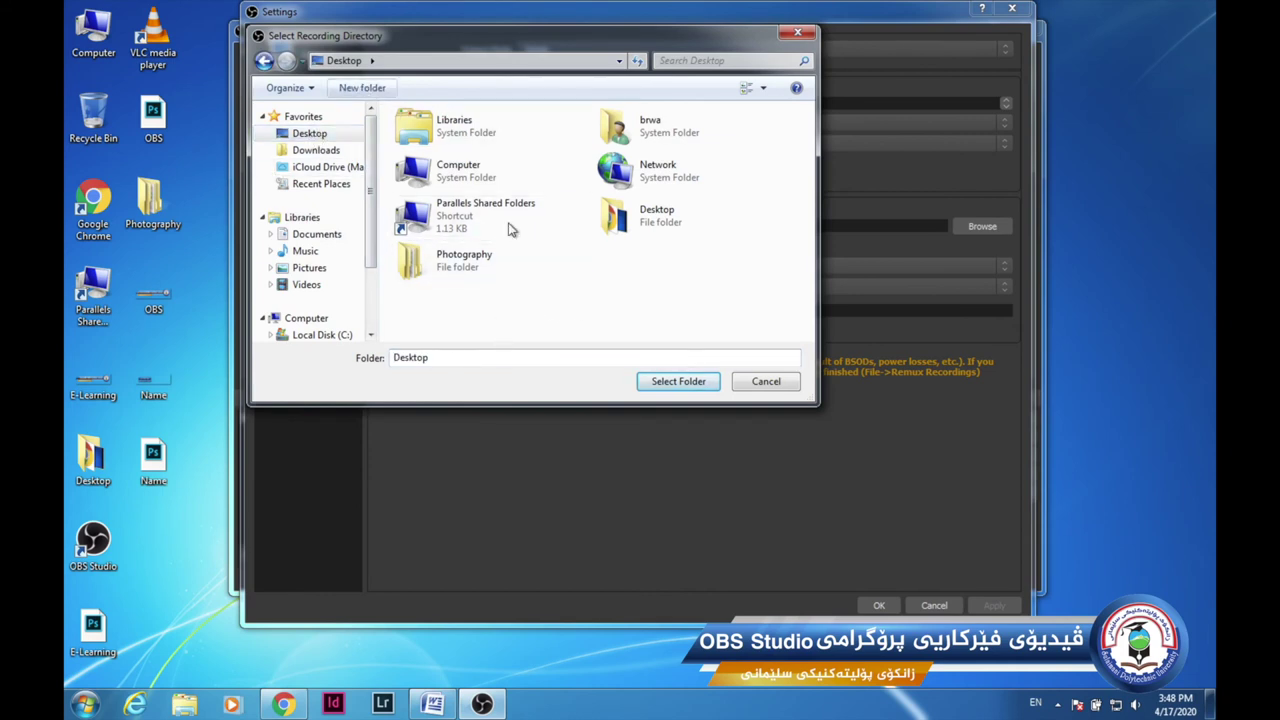
pyautogui.write('Rec')
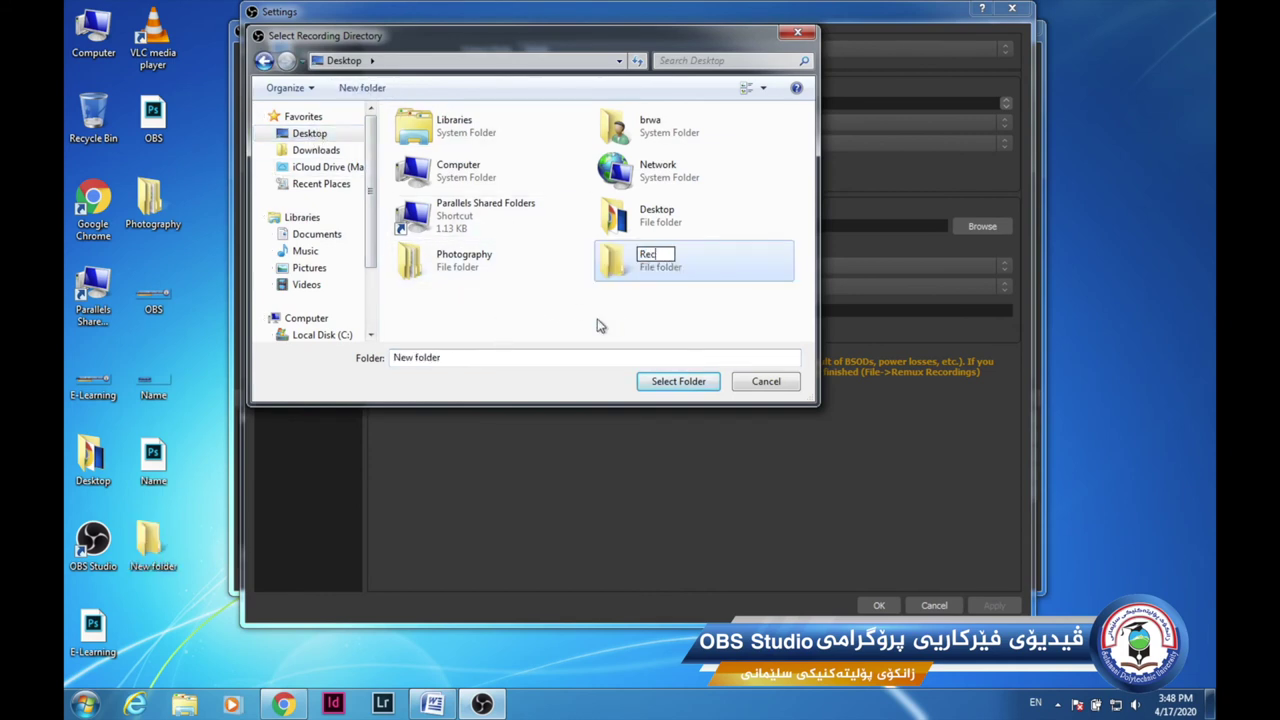
pyautogui.write('ording')
pyautogui.press('Return')
# - Choose the new Recording folder as the recording path, check the path, and save the settings
pyautogui.click(617, 258)
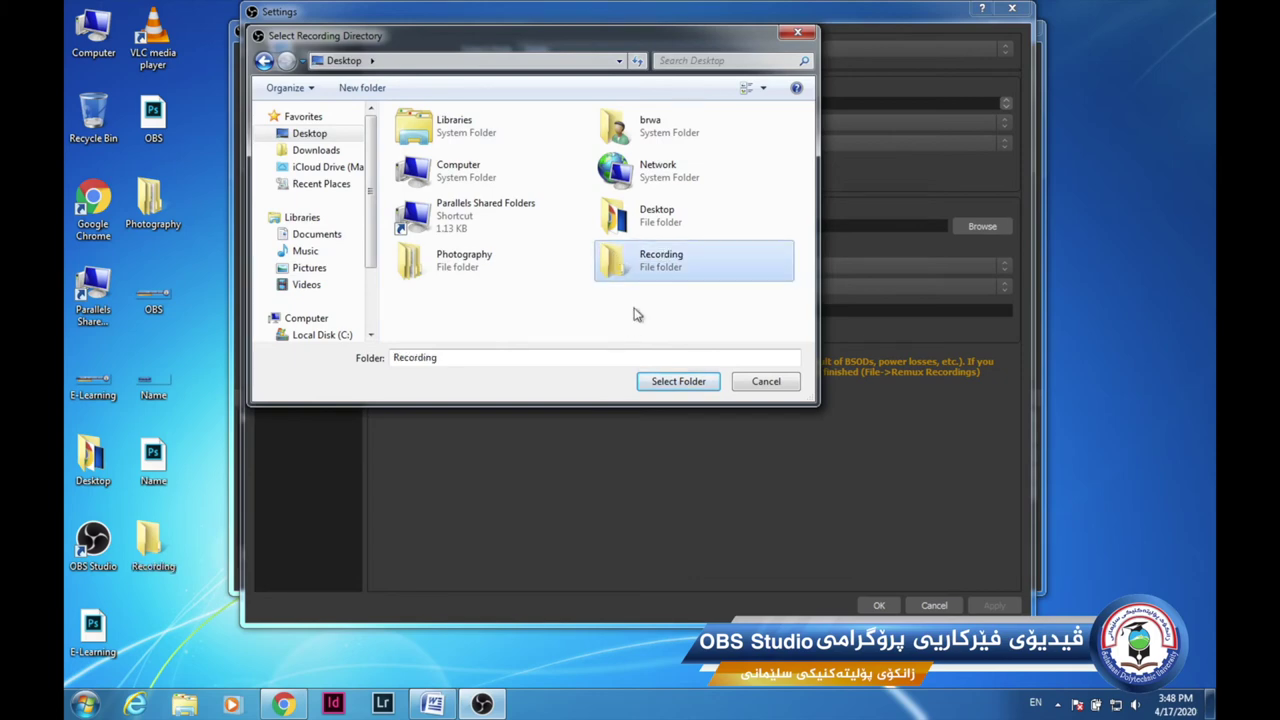
pyautogui.click(676, 381)
pyautogui.moveTo(653, 225); pyautogui.dragTo(580, 232)
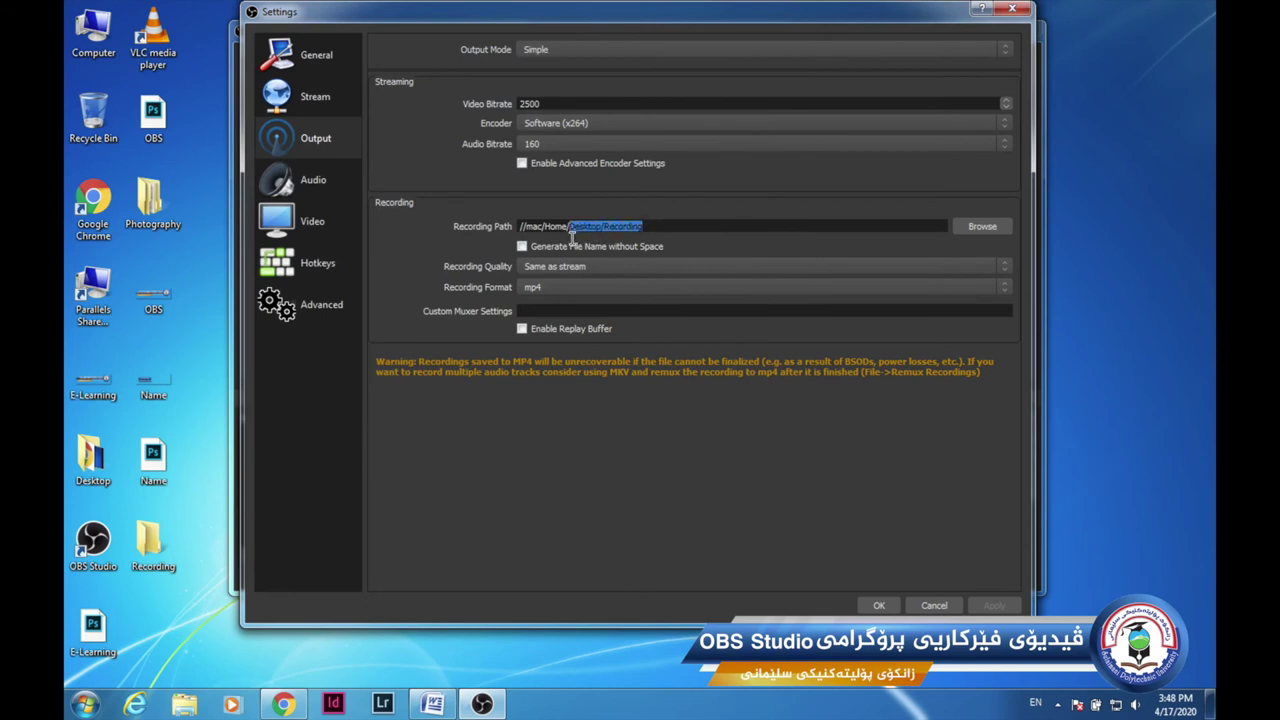
pyautogui.click(653, 225)
pyautogui.moveTo(662, 226); pyautogui.dragTo(574, 232)
pyautogui.click(663, 227)
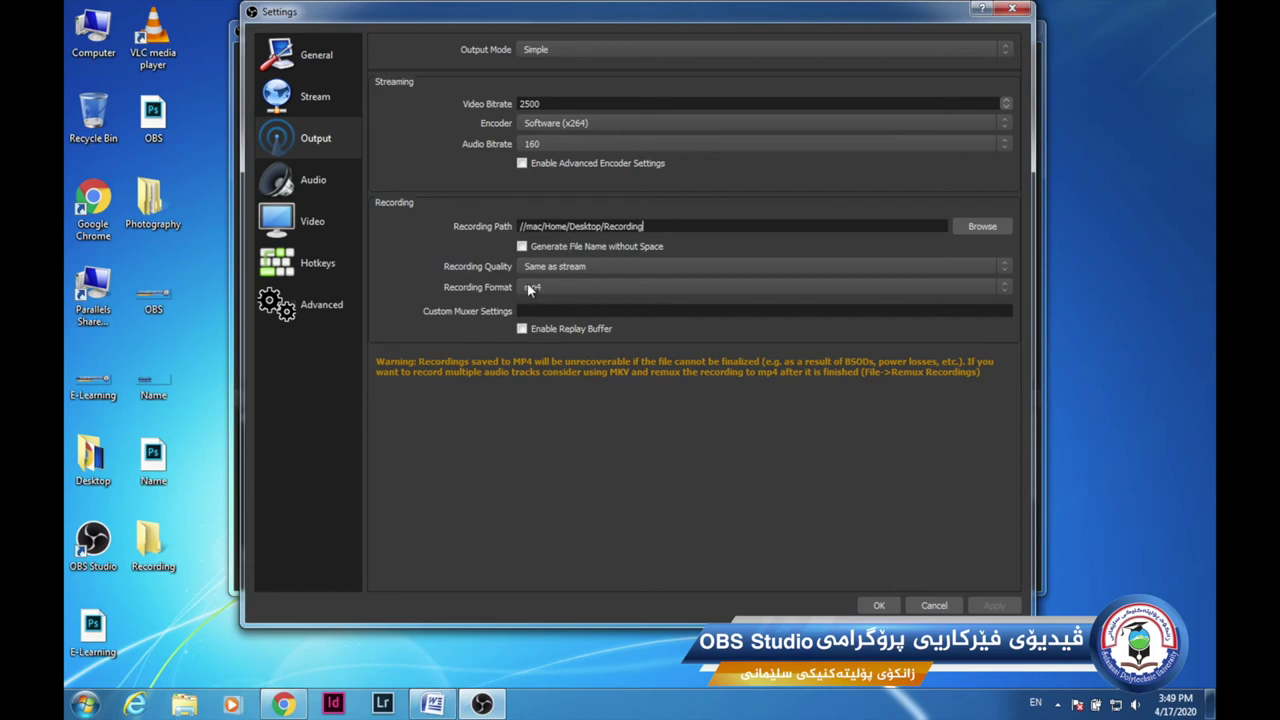
pyautogui.click(880, 606)
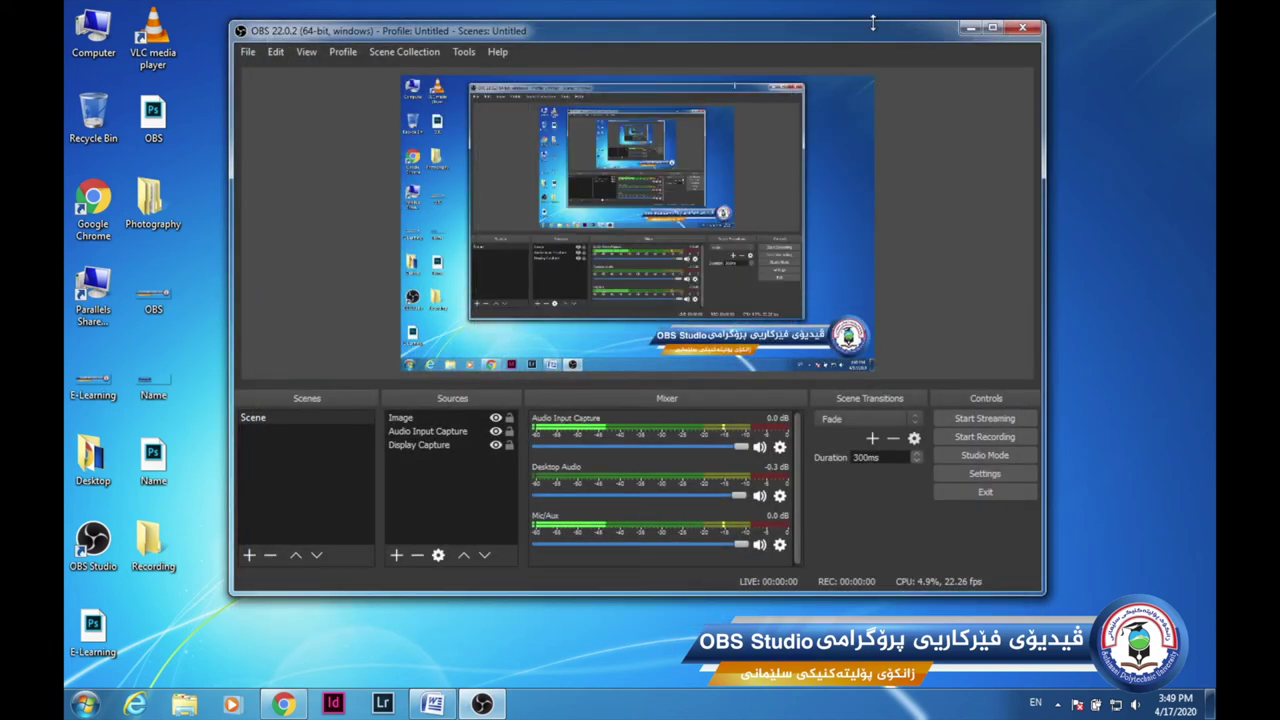
# - Shift the OBS window slightly, start recording the screen, and minimize the window
pyautogui.moveTo(866, 27); pyautogui.dragTo(853, 27)
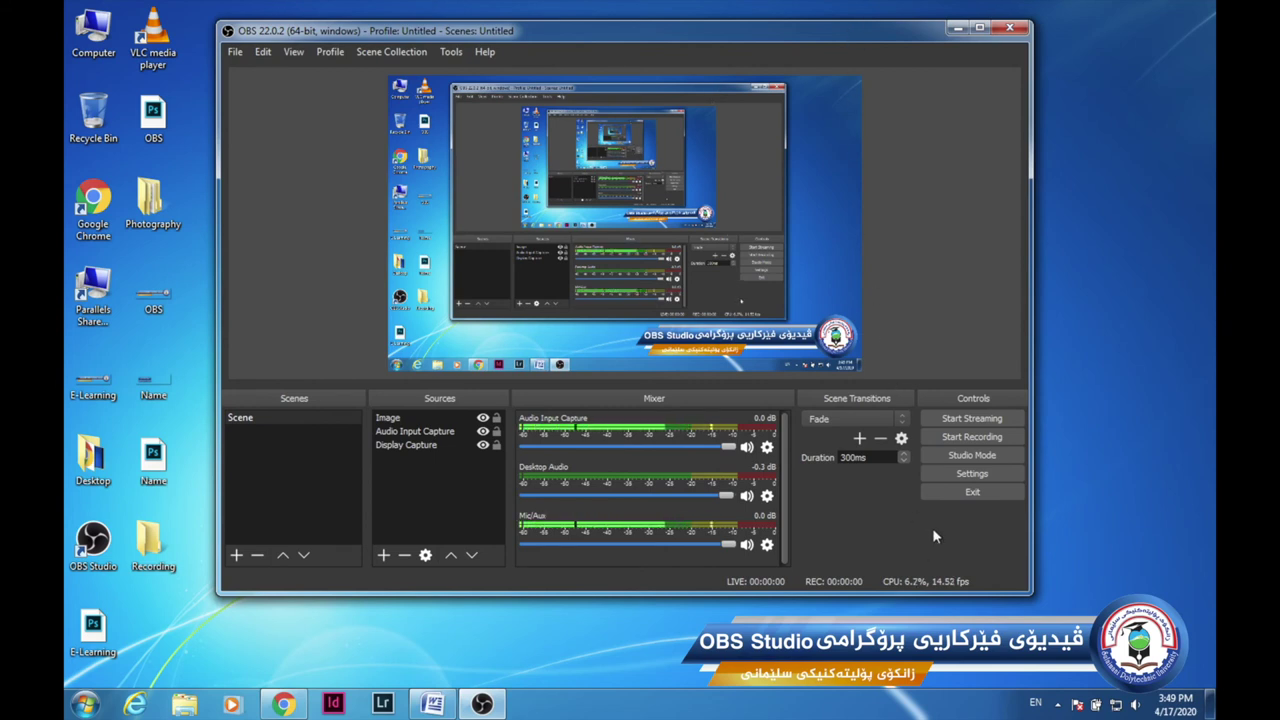
pyautogui.click(985, 439)
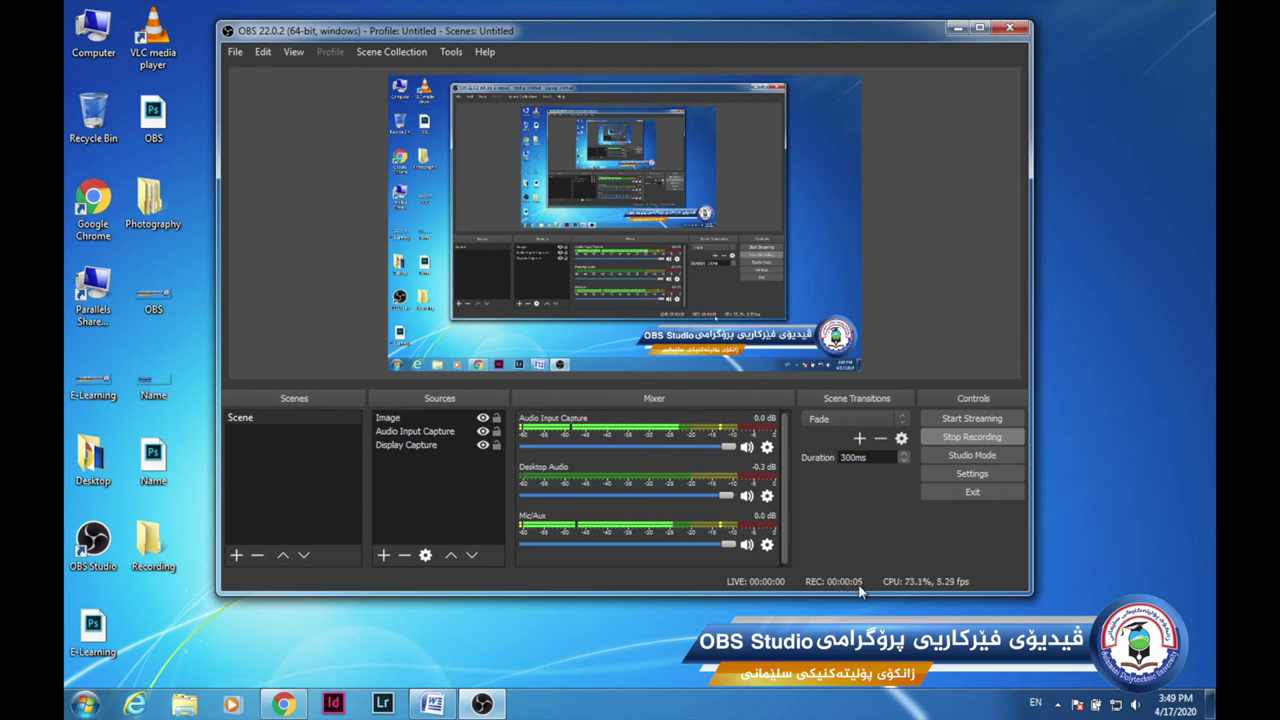
pyautogui.click(957, 30)
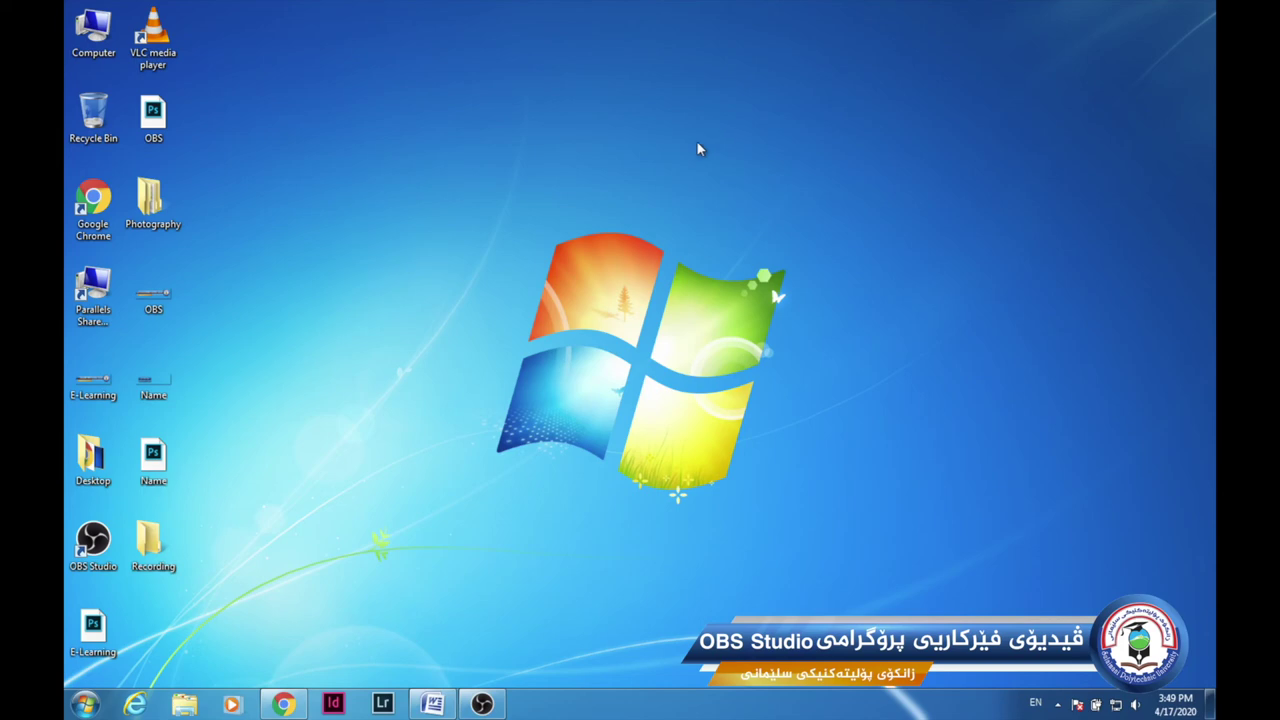
# - Switch to the Camera parts document in Microsoft Word, browse through its pages, and minimize it
pyautogui.click(432, 703)
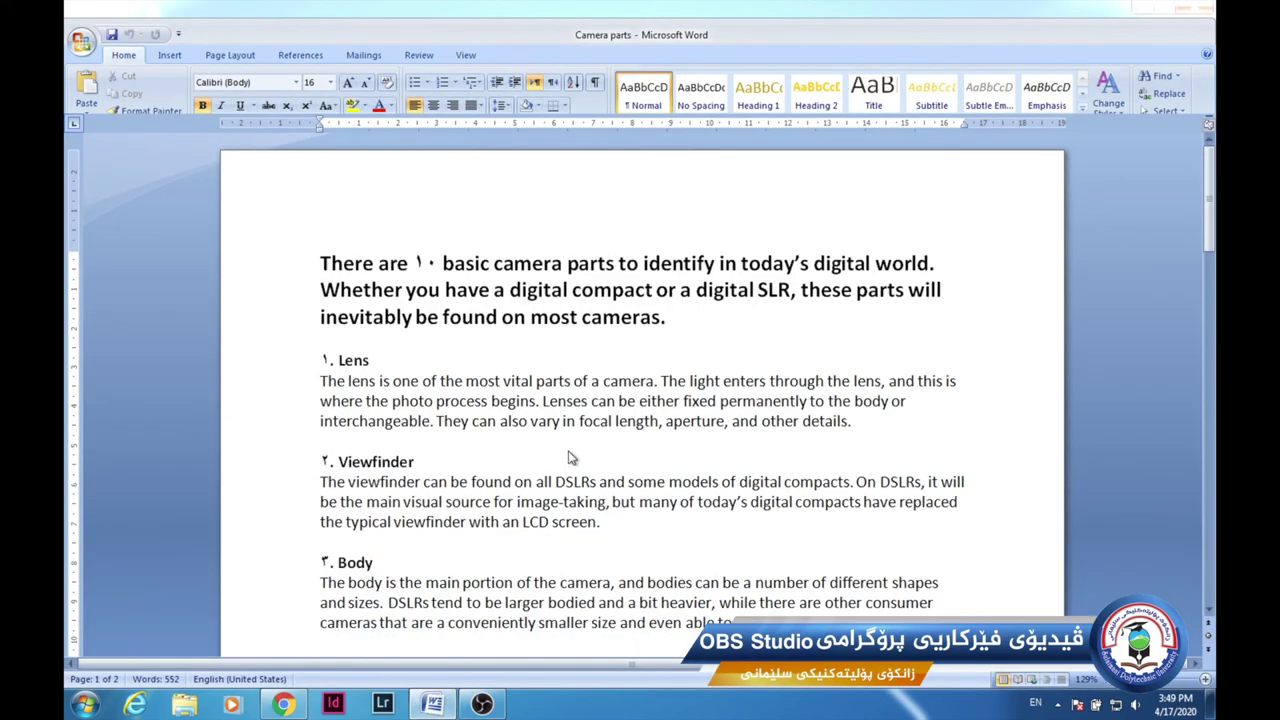
pyautogui.scroll(-9, 709, 289)
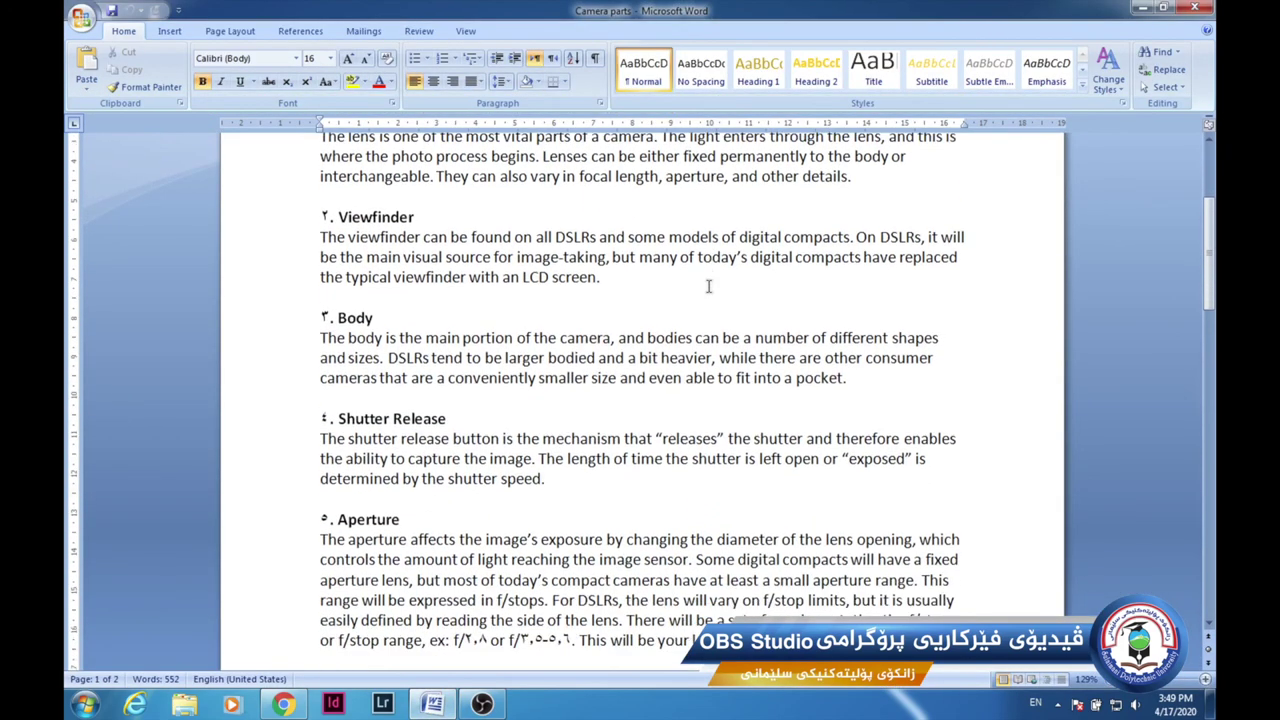
pyautogui.scroll(-12, 709, 289)
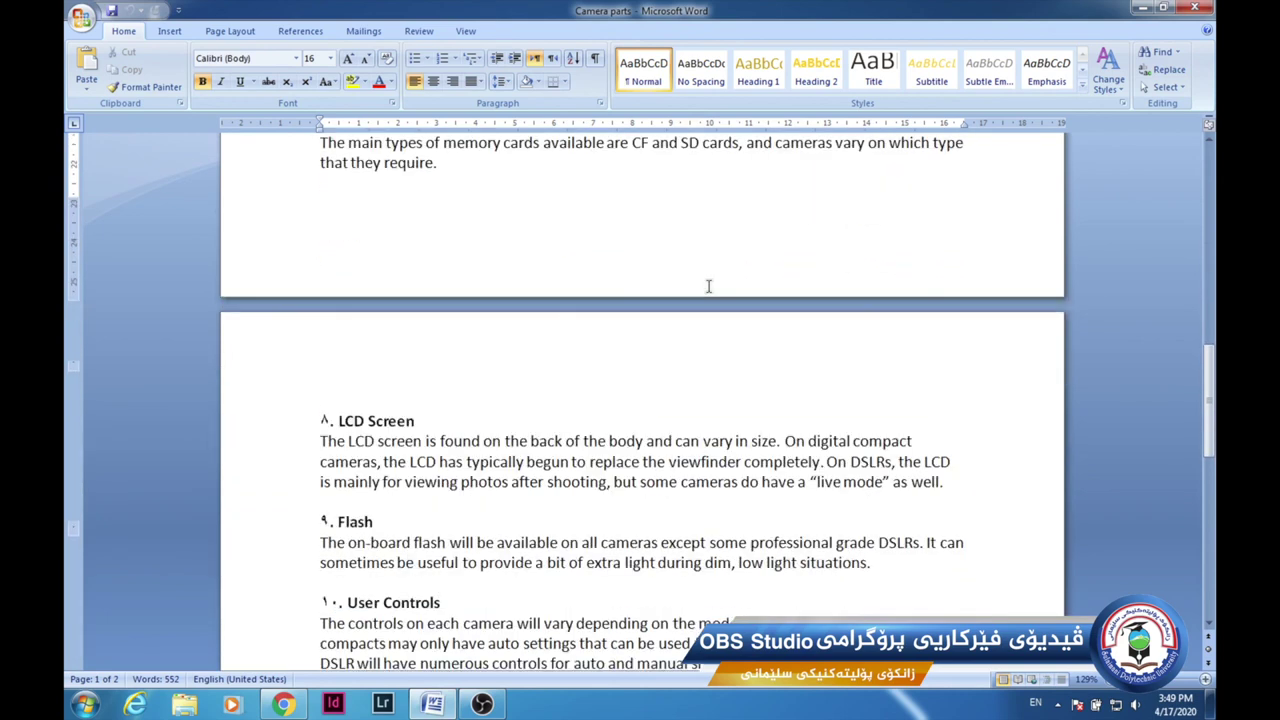
pyautogui.scroll(-5, 709, 289)
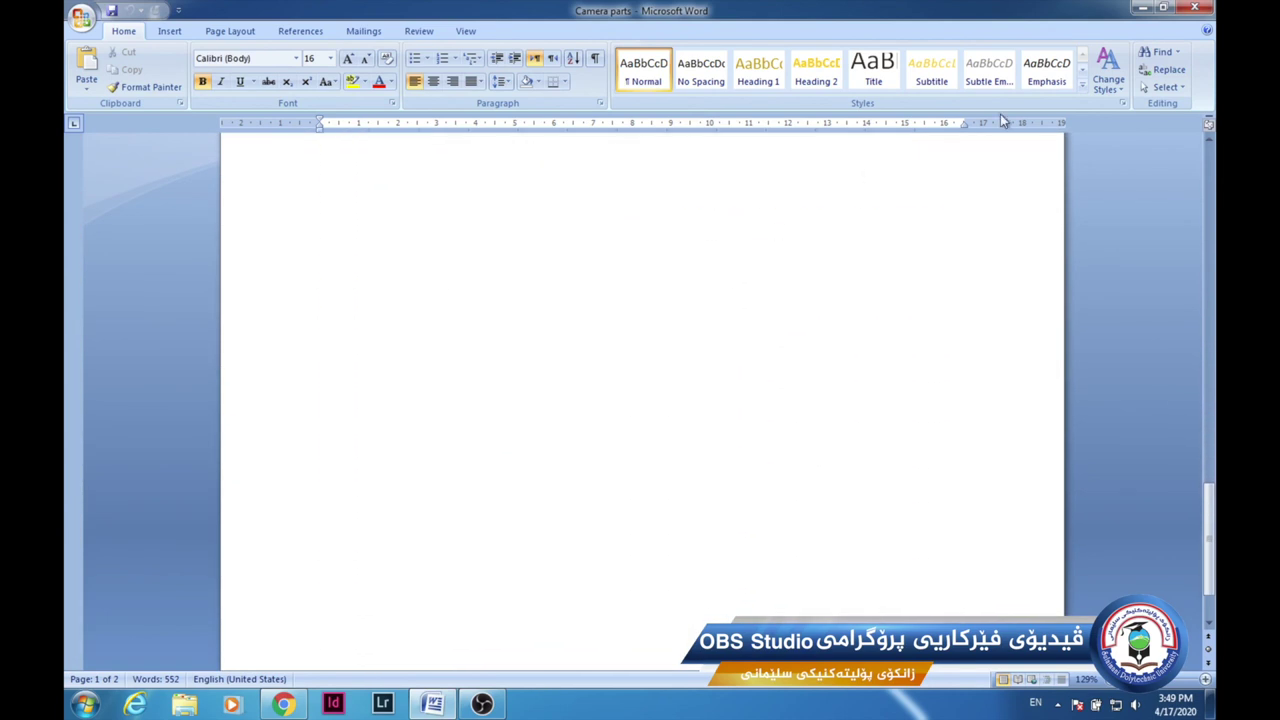
pyautogui.scroll(12, 921, 285)
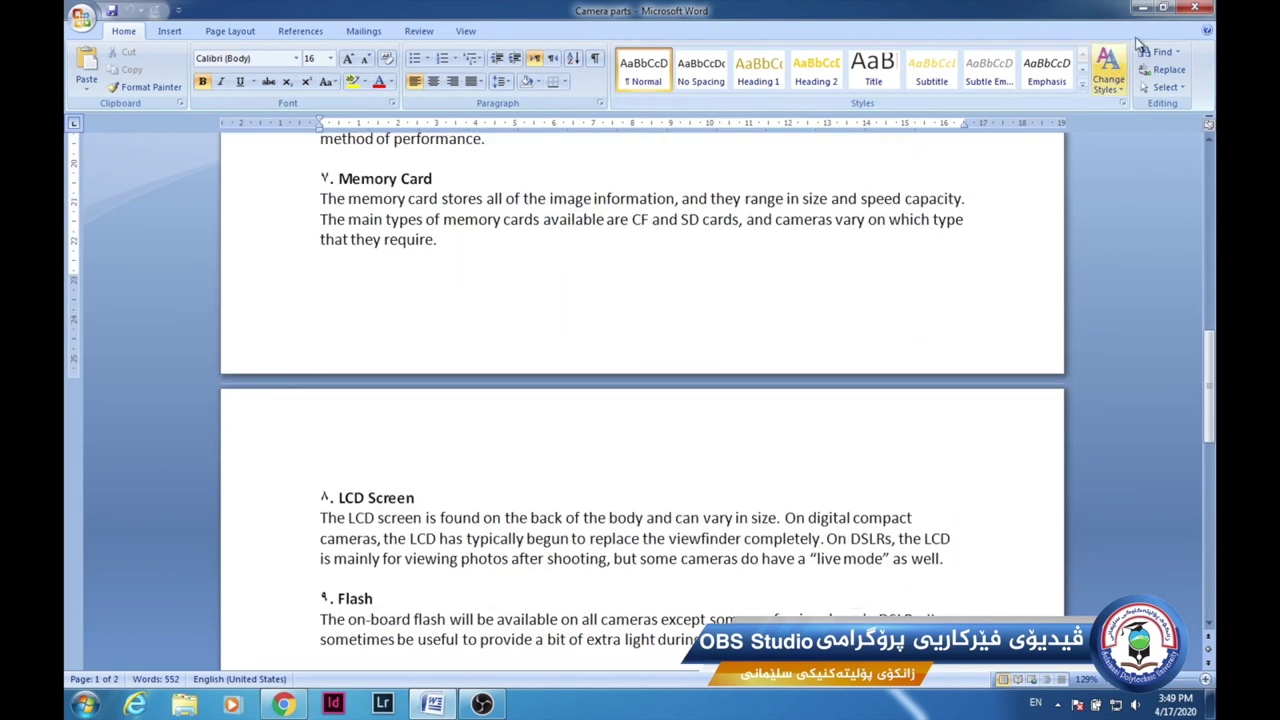
pyautogui.click(1142, 8)
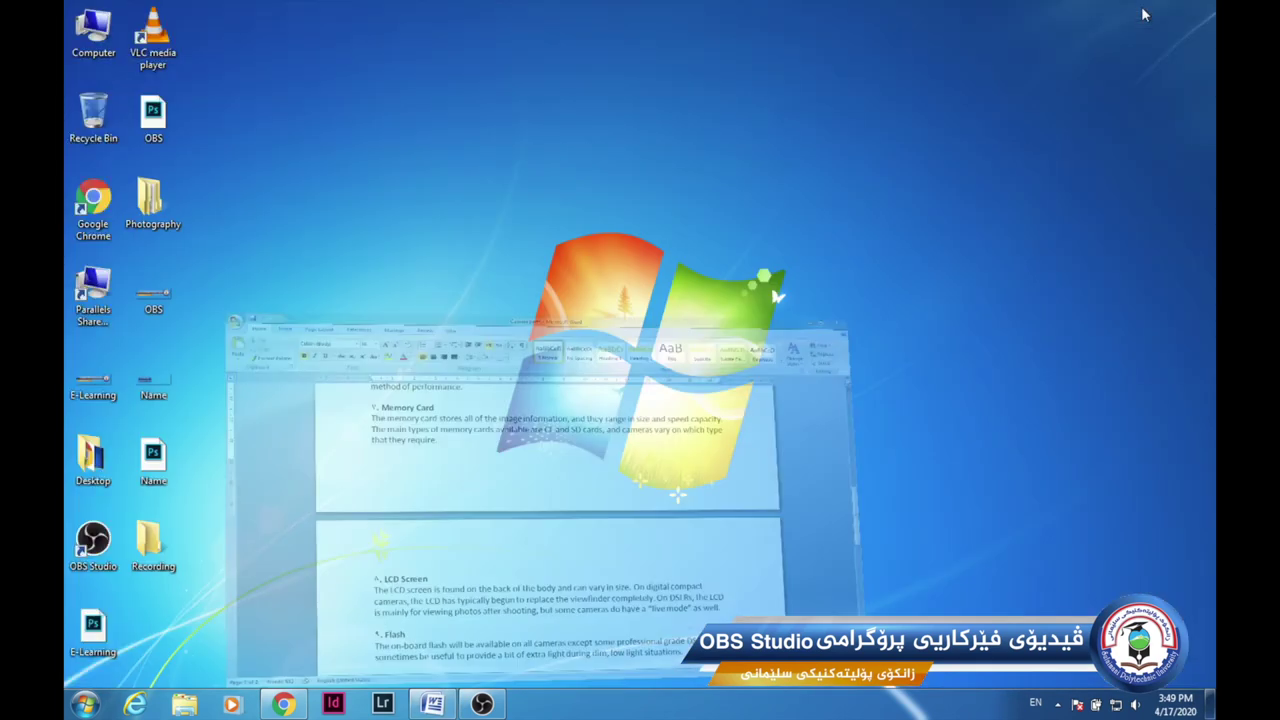
# - Return to OBS Studio, stop the recording, and minimize the window
pyautogui.click(482, 704)
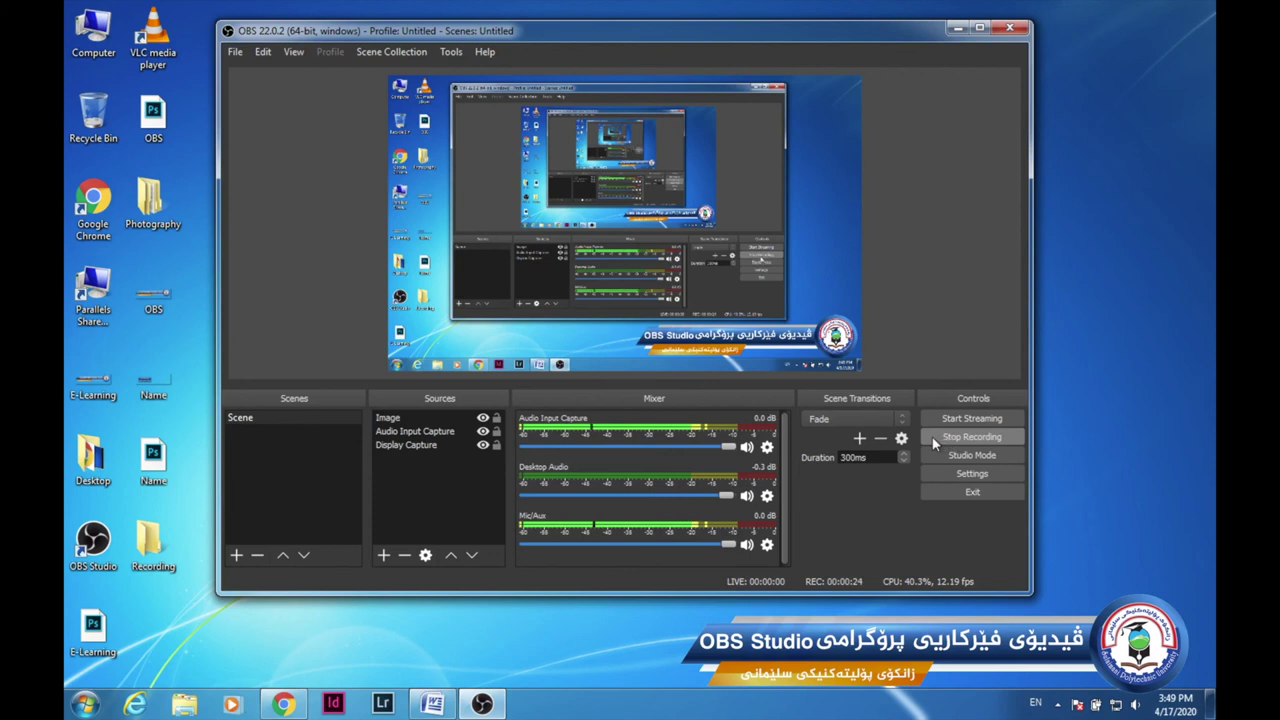
pyautogui.click(950, 437)
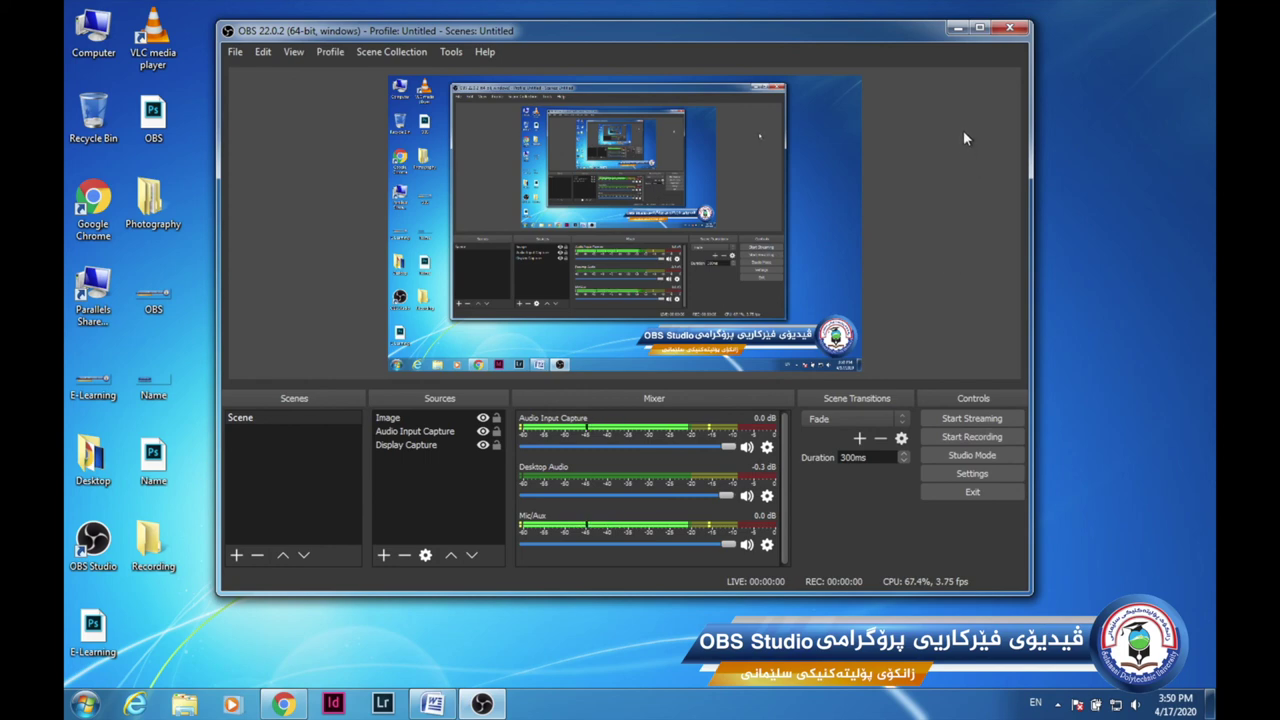
pyautogui.click(957, 28)
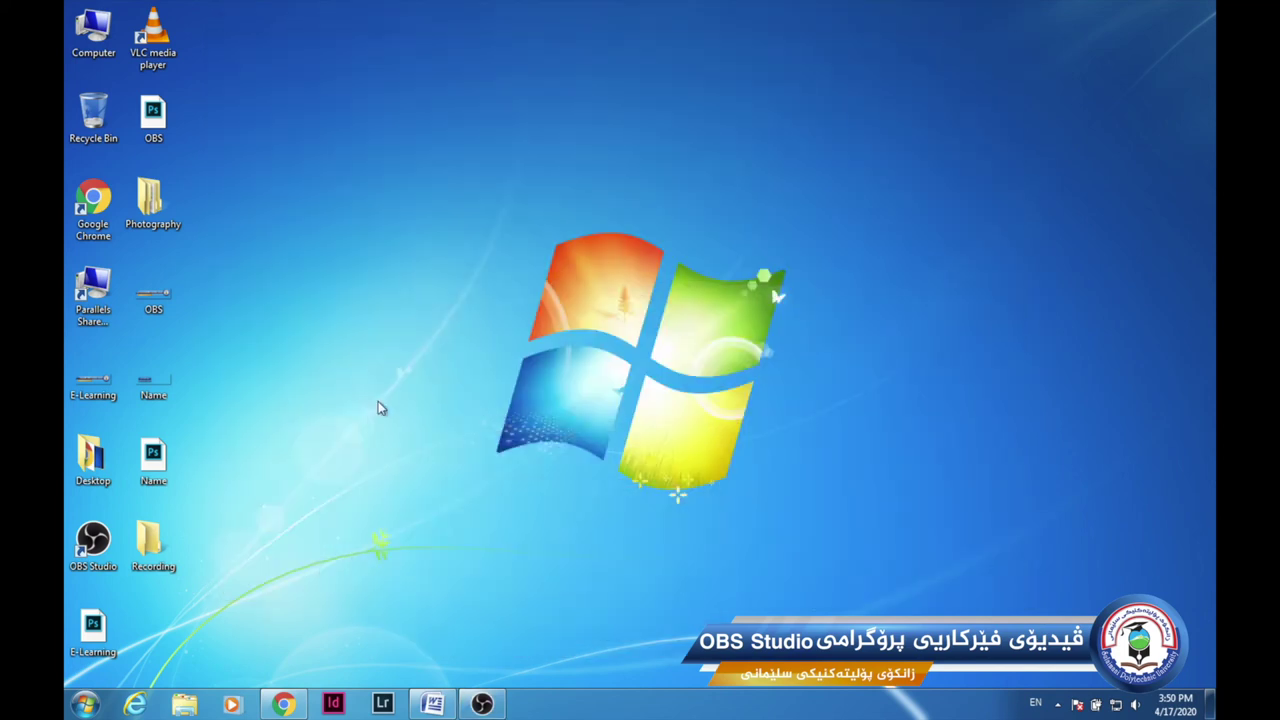
# - Open the Recording folder on the desktop, check the recorded video file, and minimize the folder window
pyautogui.doubleClick(153, 543)
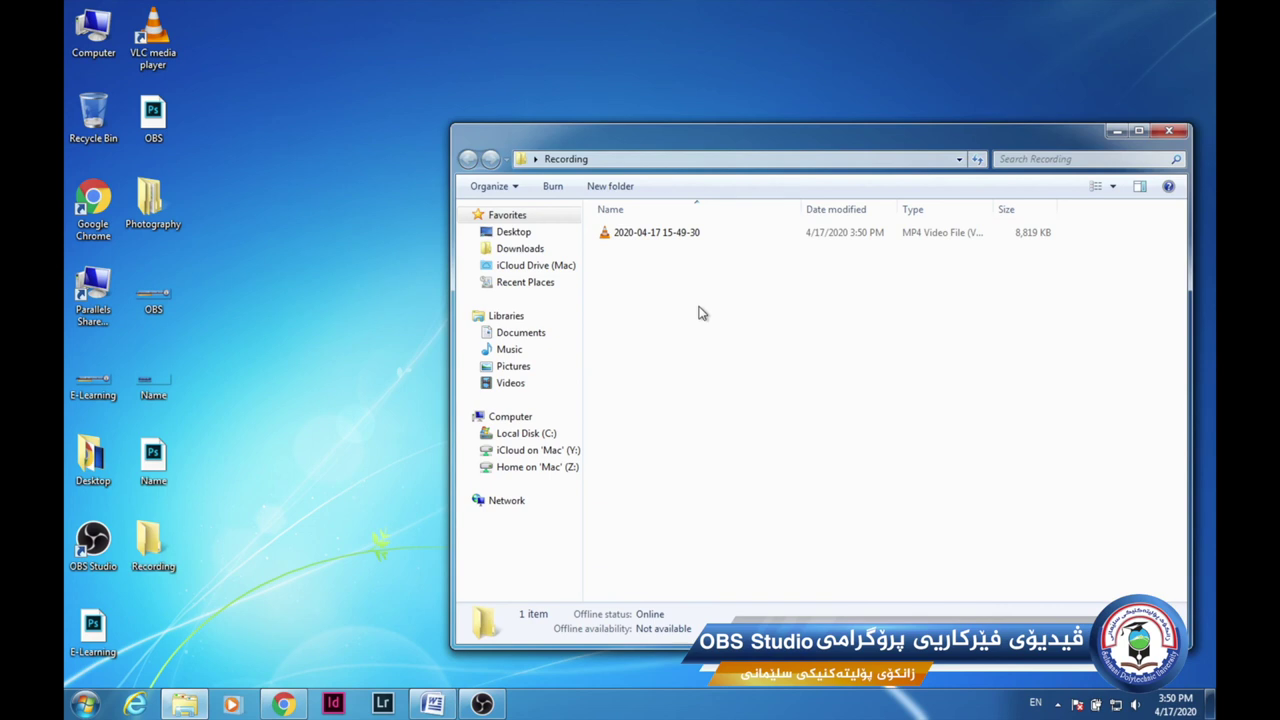
pyautogui.moveTo(668, 145); pyautogui.dragTo(548, 76)
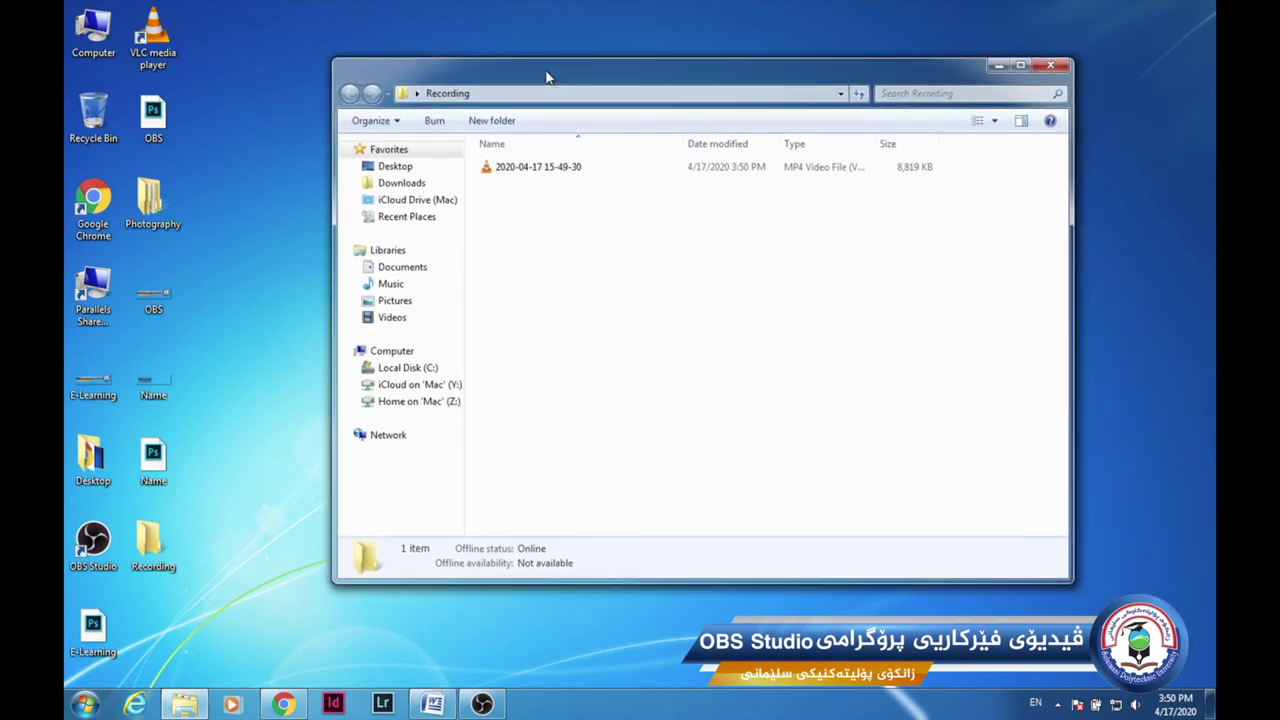
pyautogui.click(496, 170)
pyautogui.click(615, 214)
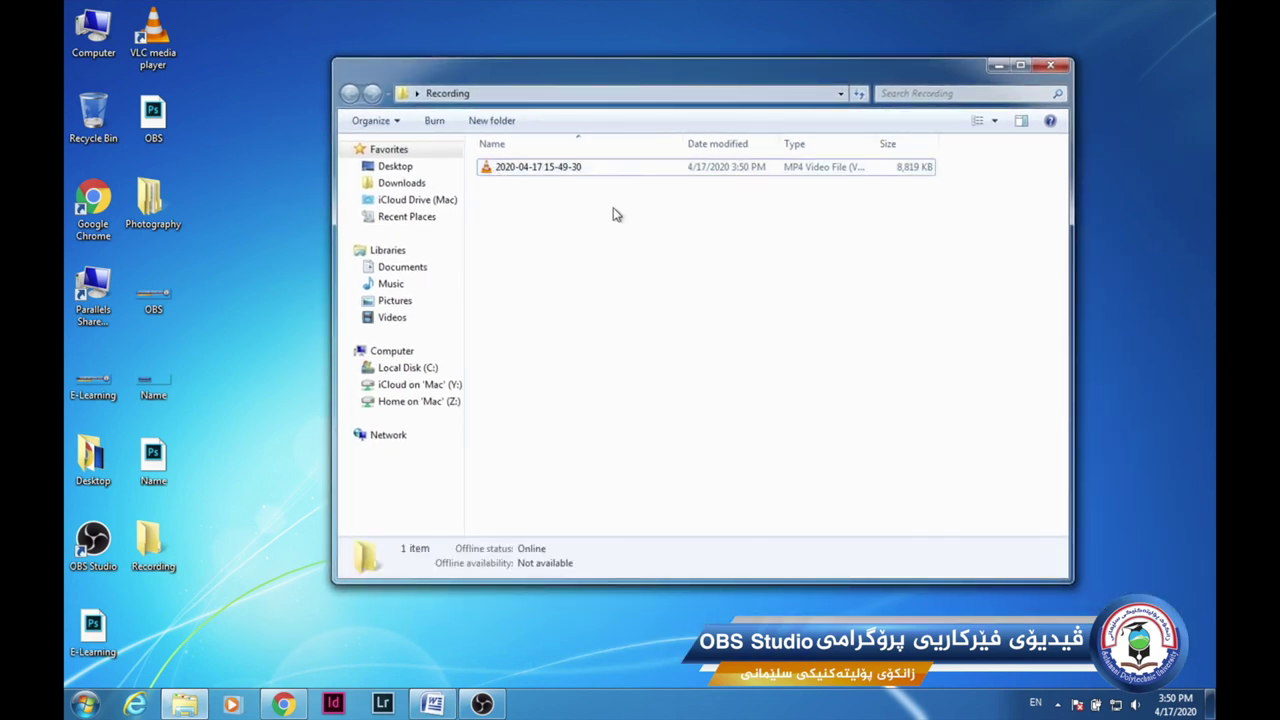
pyautogui.click(996, 67)
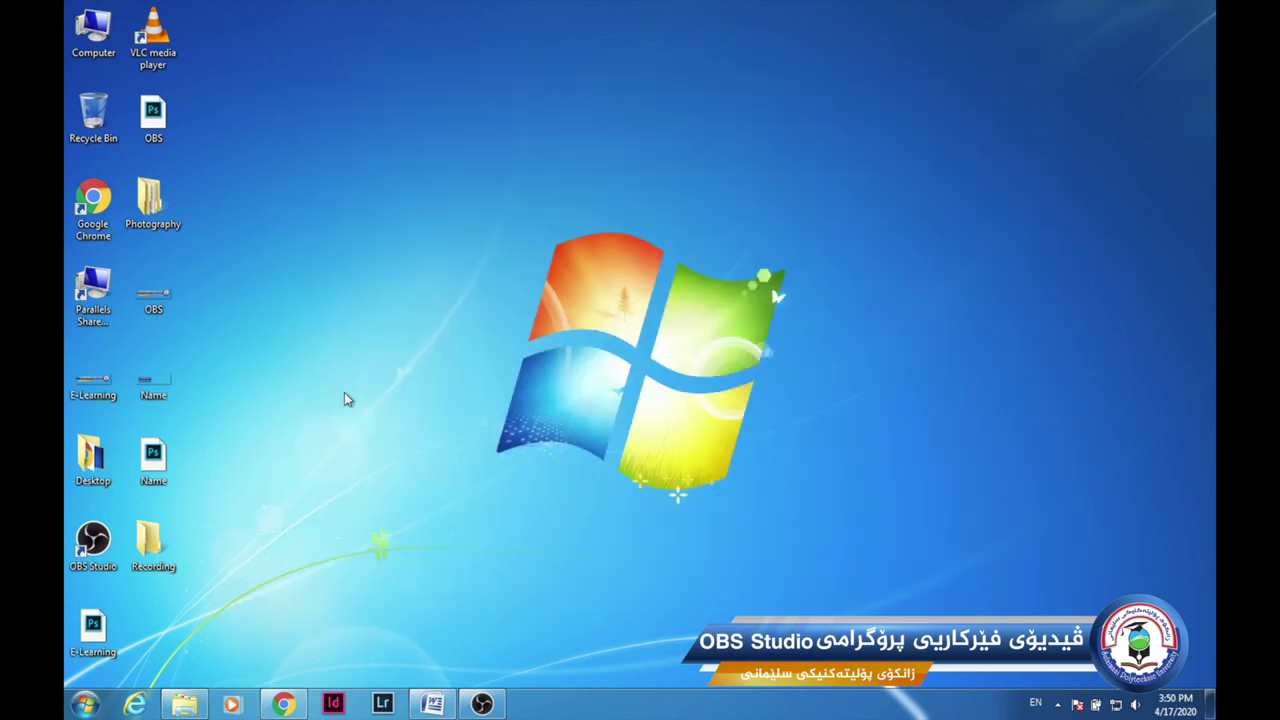